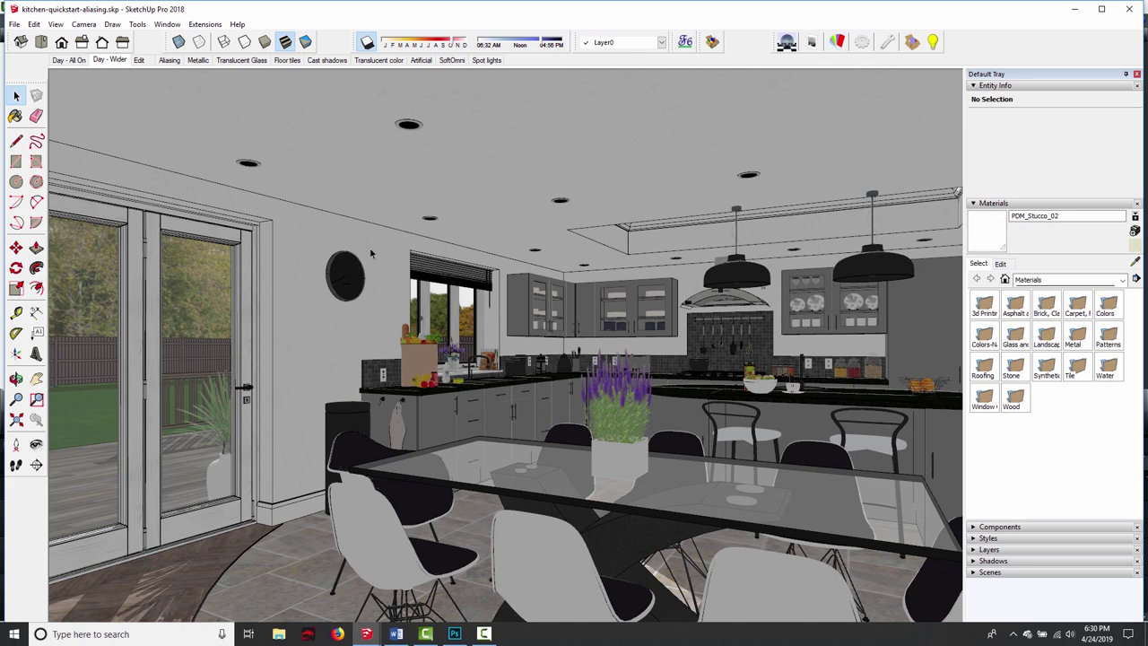
- Open the kitchen model's SU Podium render options and browse the presets, keeping 1_exterior_default_2.0.pps
left_click(861, 42)
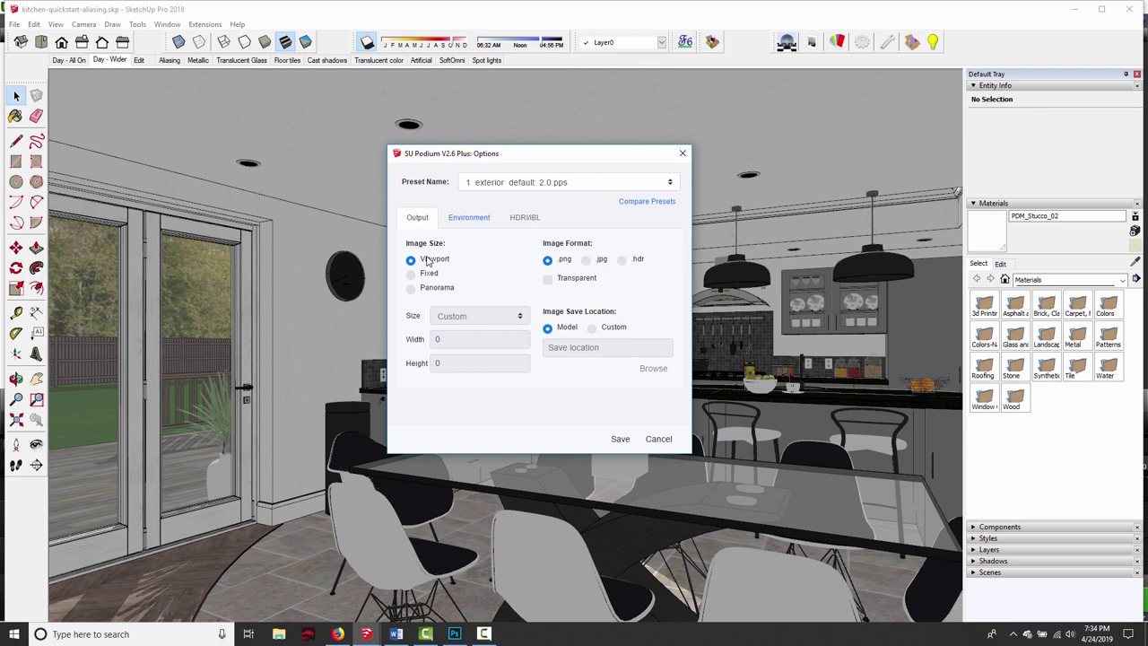
left_click(528, 185)
- Display the Photoshop Untitled-2 slide with the three numbered notes on scene type, render quality and render speed
left_click(469, 198)
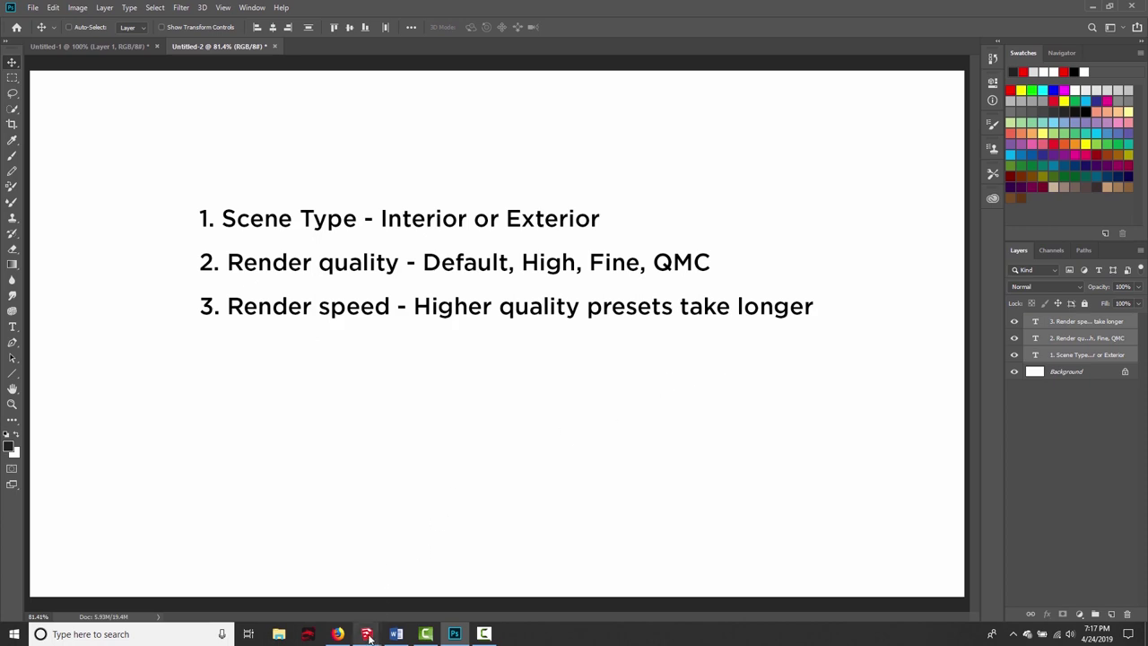
- Return to the kitchen model window and browse the Podium render preset list
mouse_move(367, 634)
left_click(401, 583)
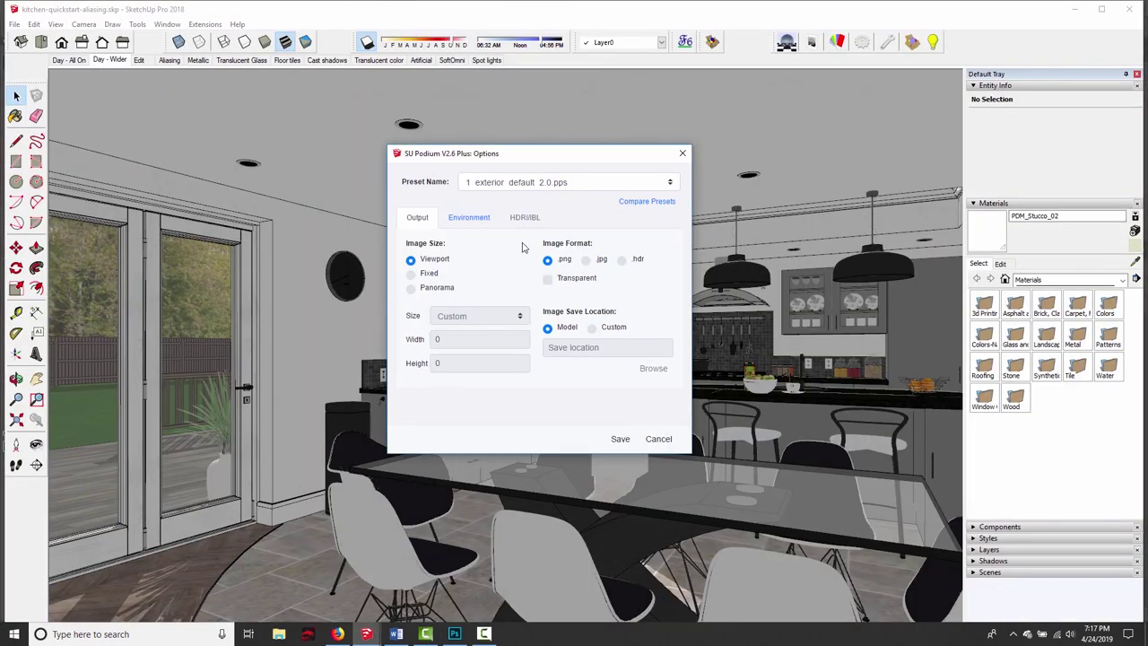
left_click(670, 183)
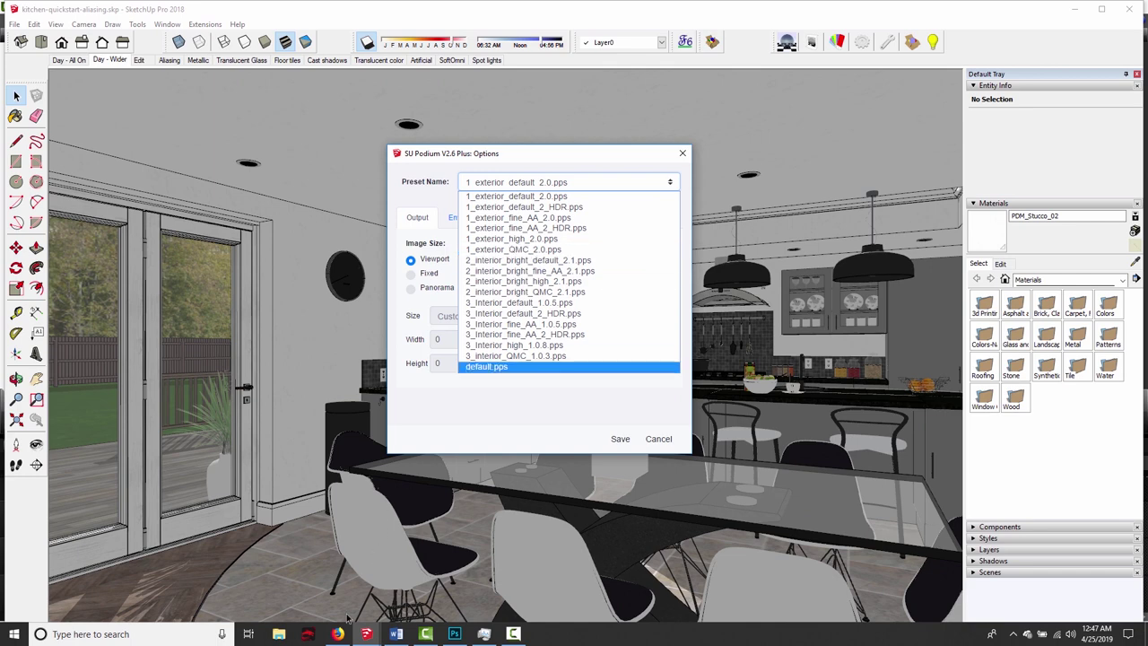
- Orbit the barcelona-new pavilion model to a new angle, then return to the kitchen model
left_click(367, 630)
left_click(321, 586)
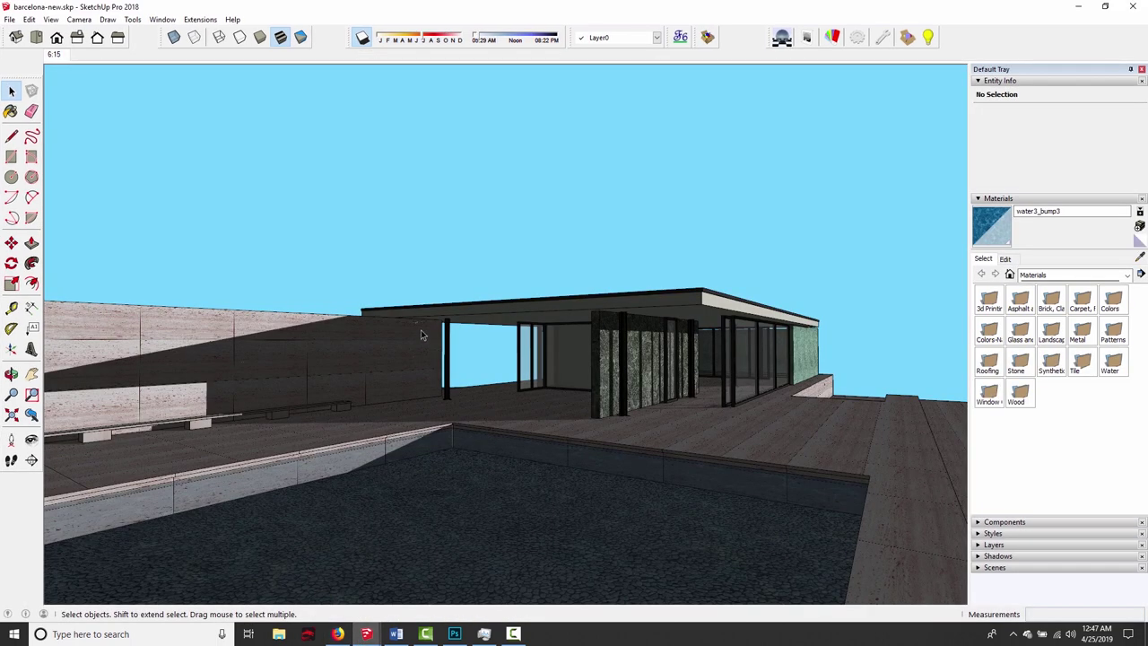
mouse_move(552, 401)
middle_mouse_down()
mouse_move(526, 479)
mouse_move(575, 399)
mouse_move(427, 554)
middle_mouse_up()
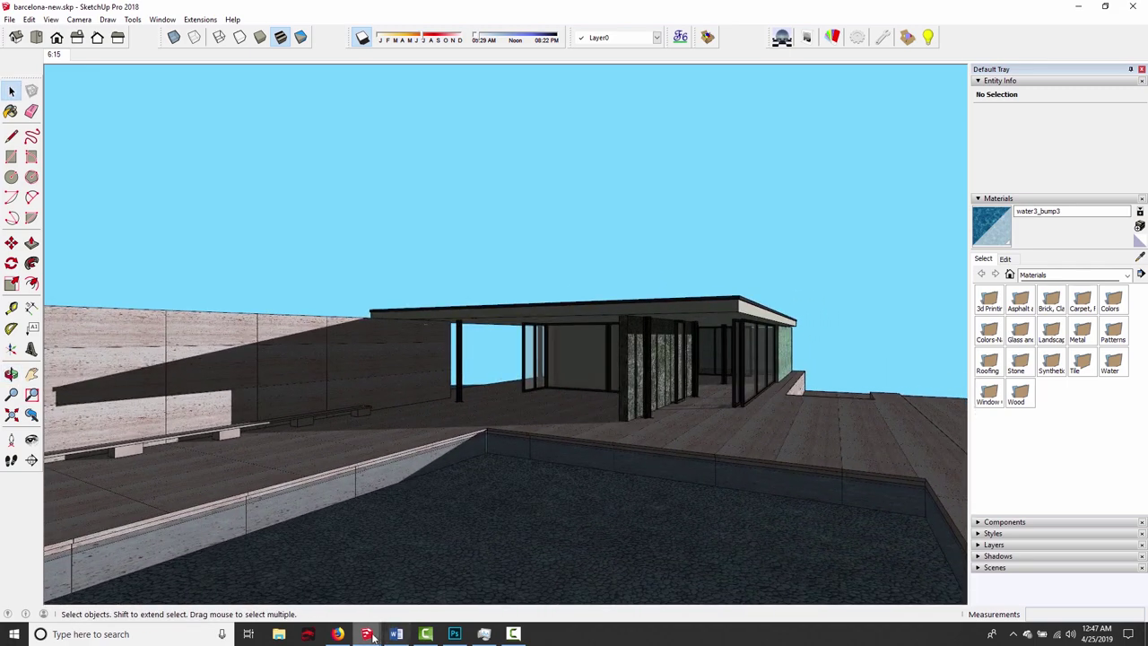
mouse_move(367, 630)
left_click(430, 585)
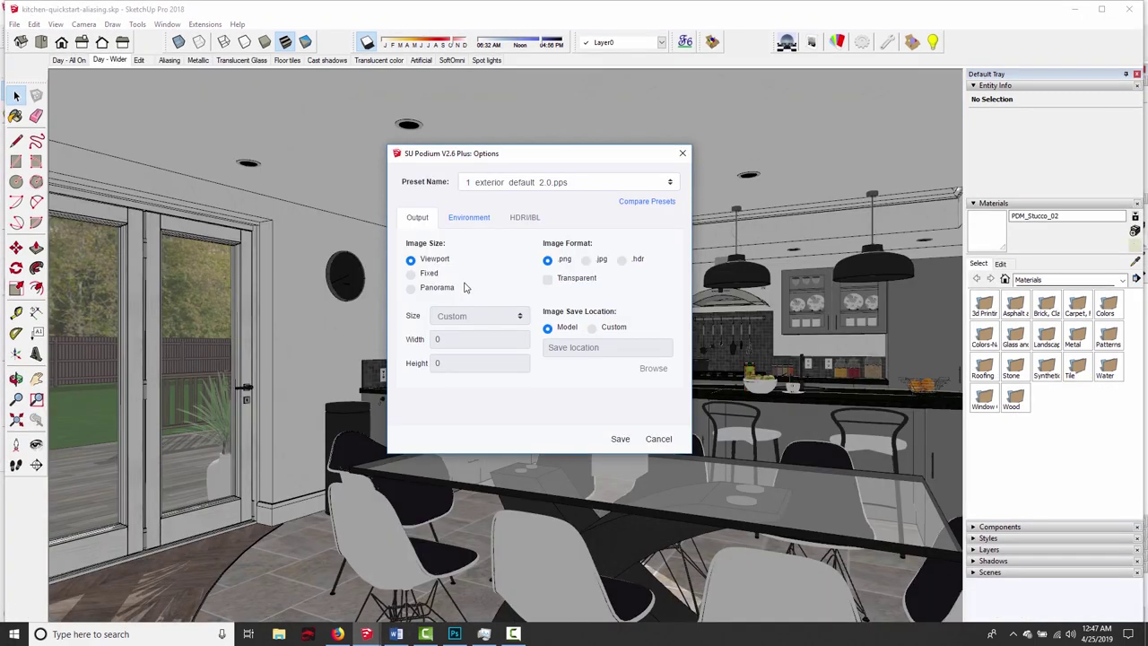
left_click(507, 188)
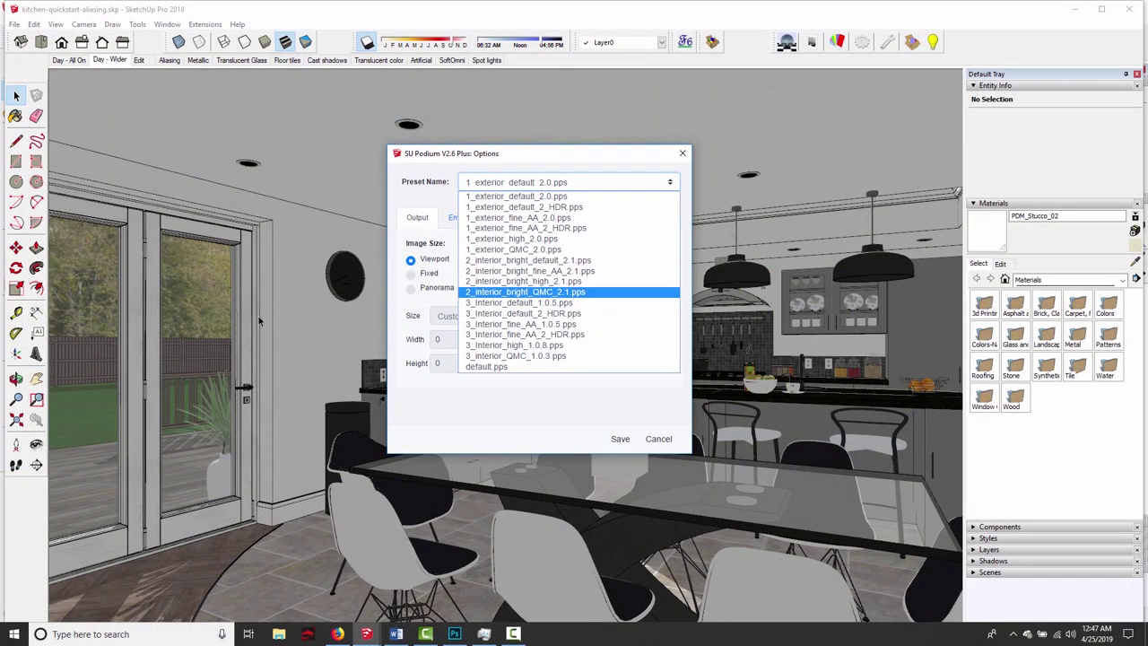
left_click(508, 199)
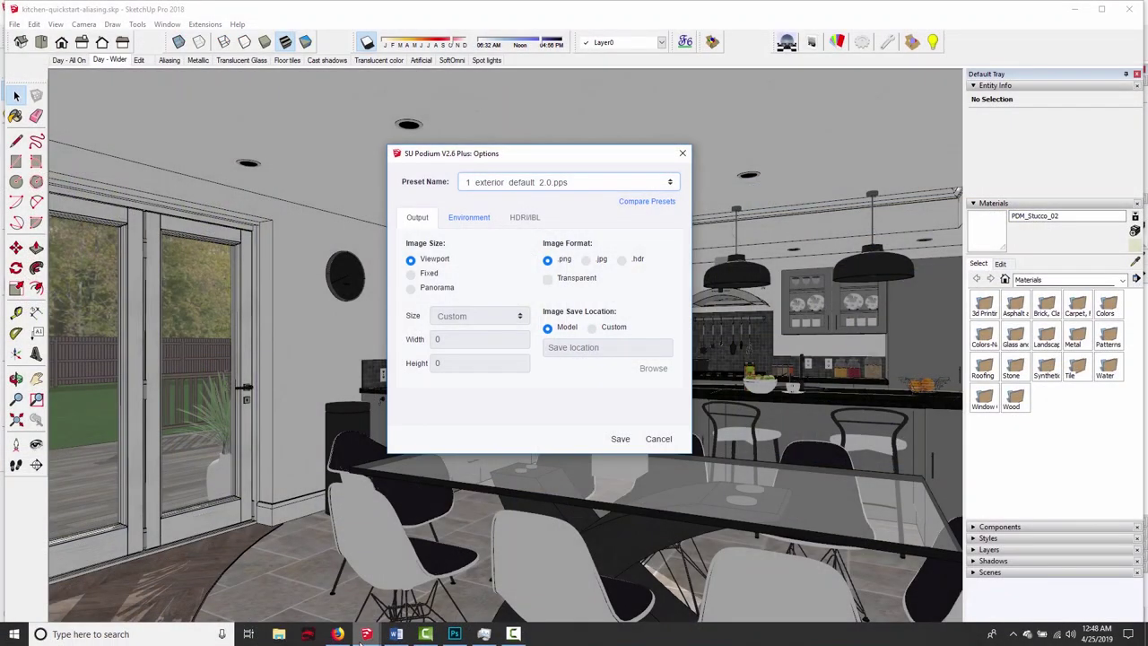
mouse_move(366, 633)
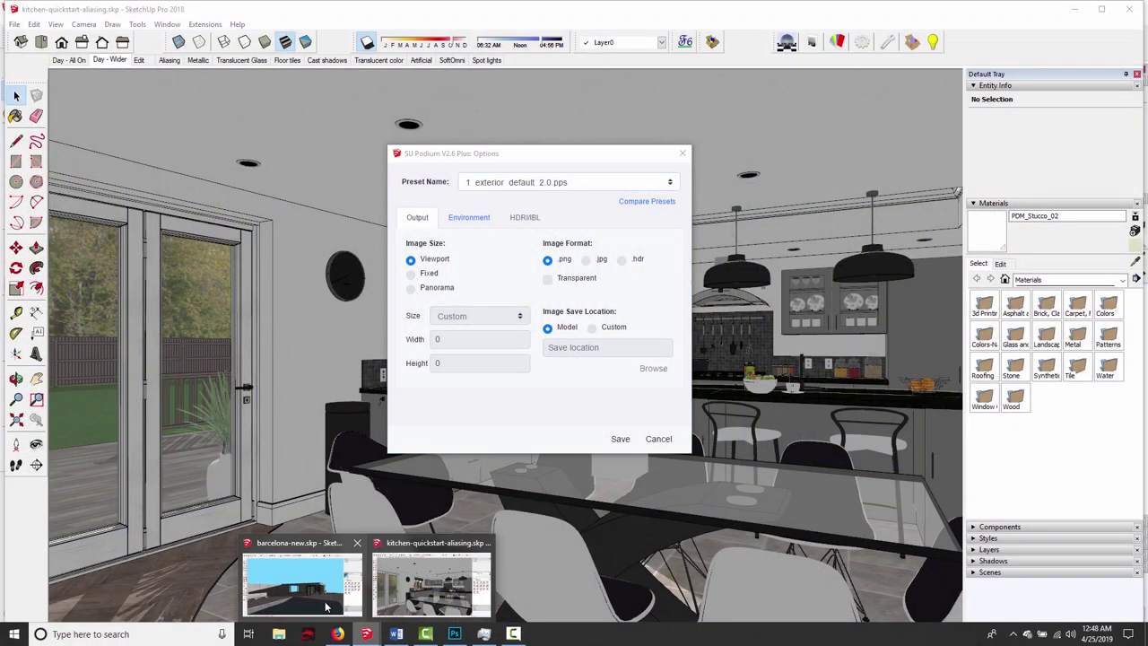
- Switch to the barcelona-new model window
left_click(327, 607)
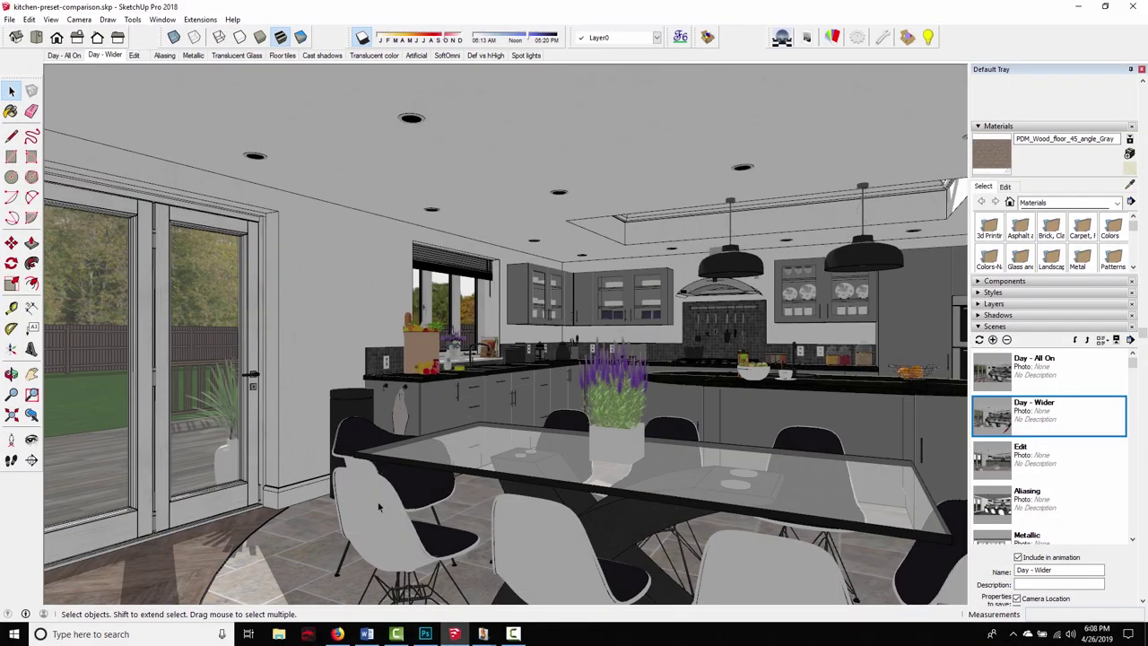
- In Podium Options, try 1024 x 768 before settling on a fixed 640 x 480 output size
left_click(859, 41)
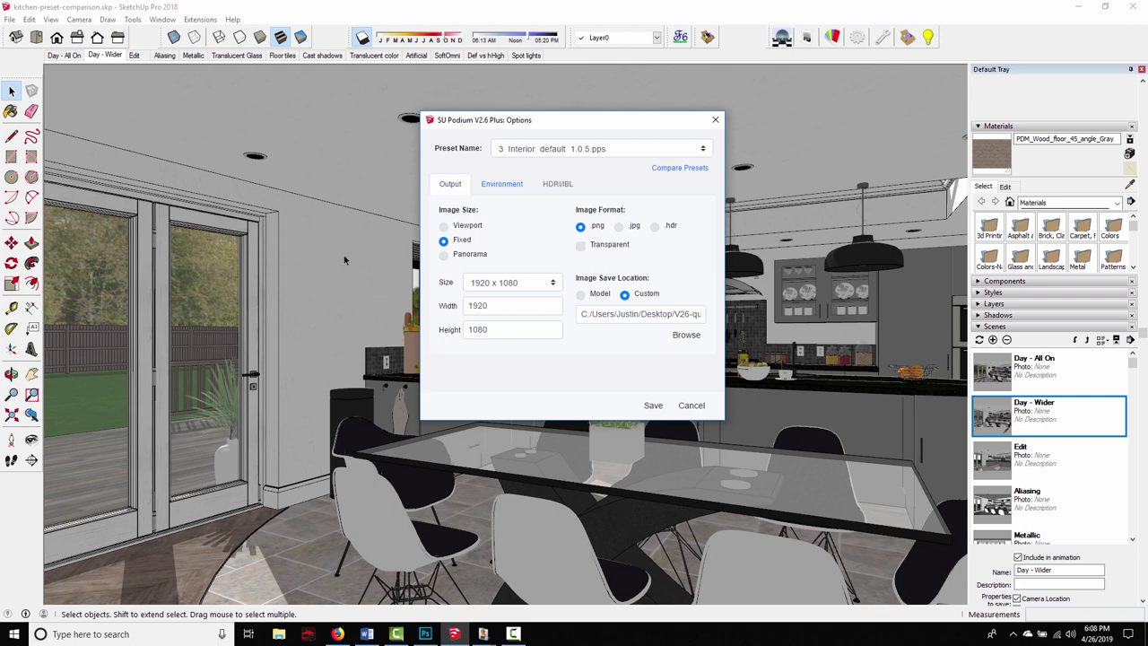
left_click(495, 283)
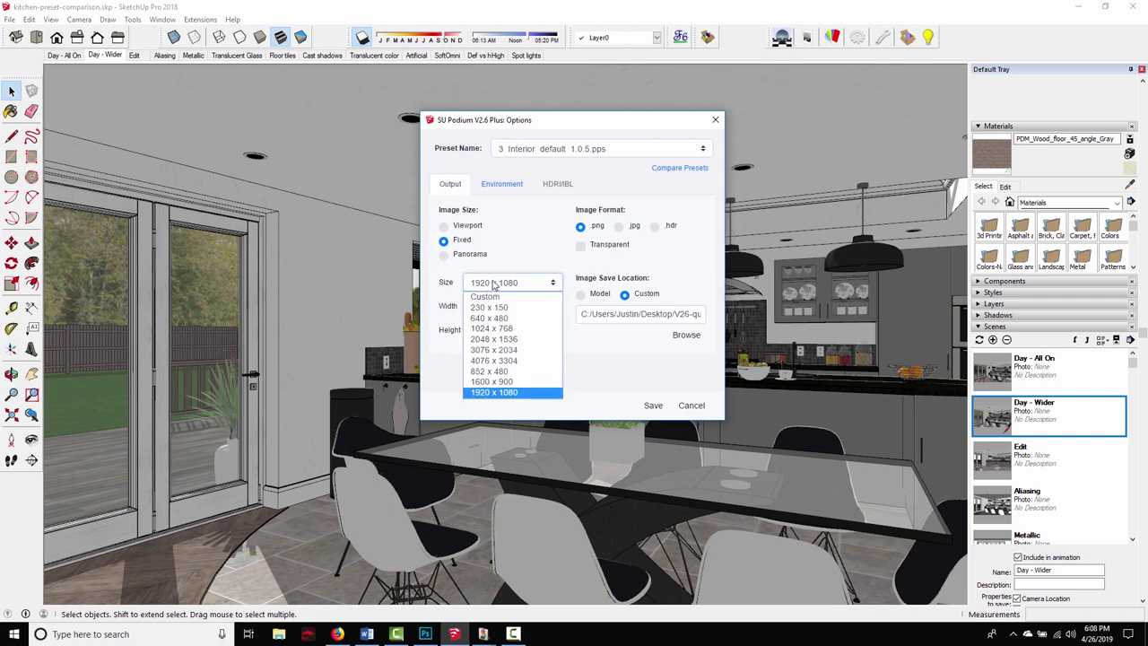
left_click(510, 330)
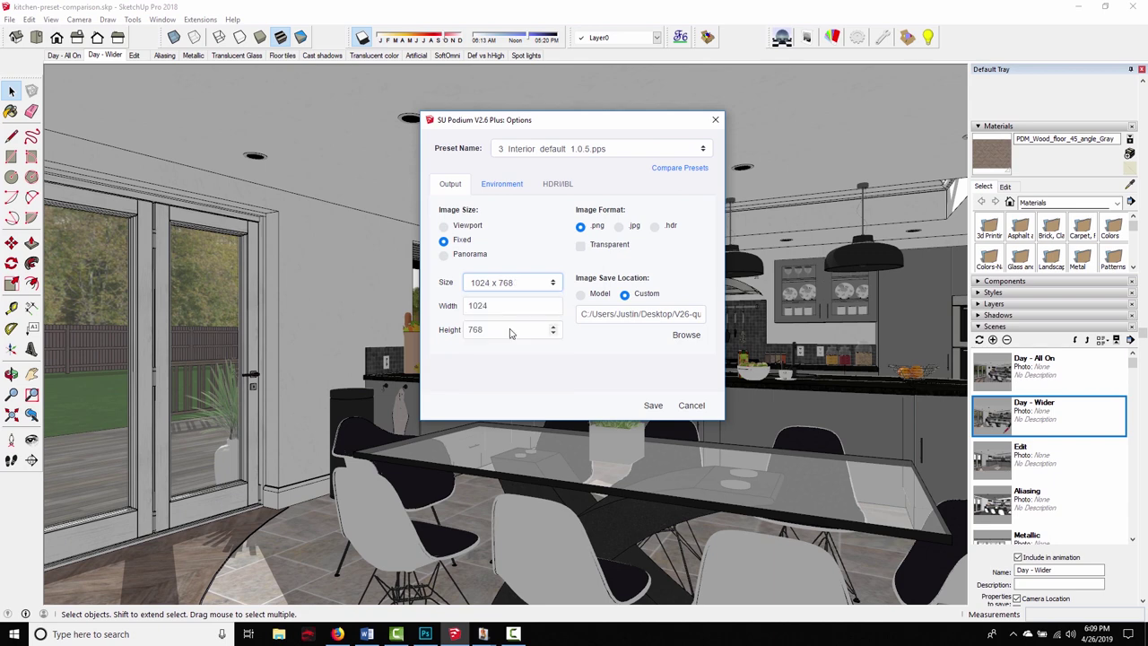
left_click(475, 286)
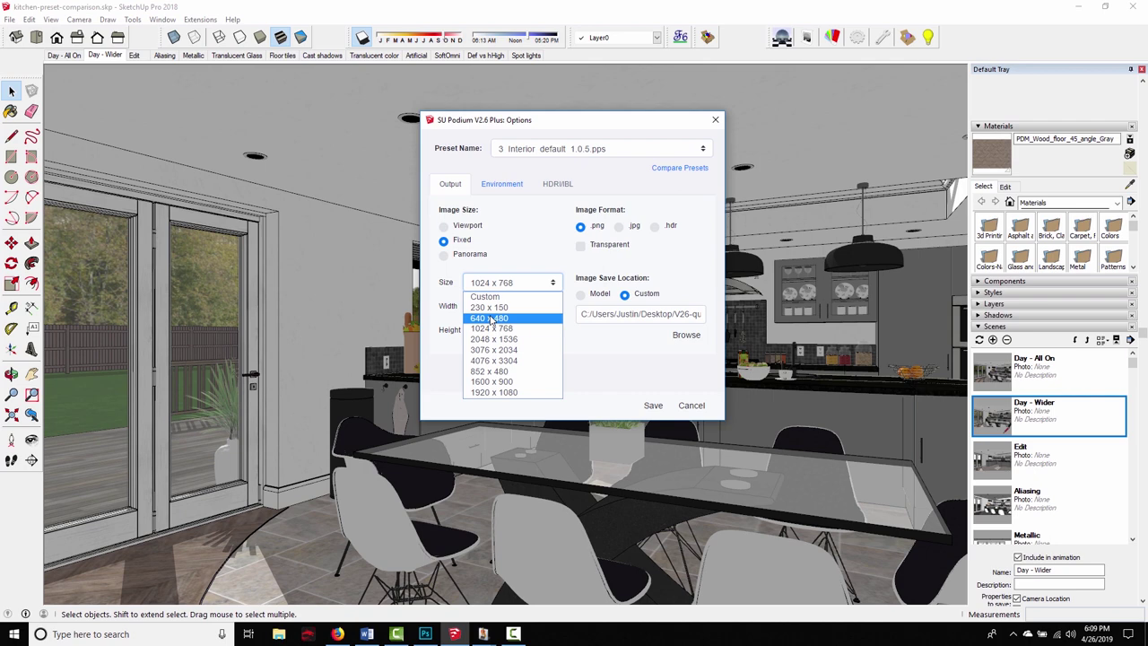
left_click(491, 320)
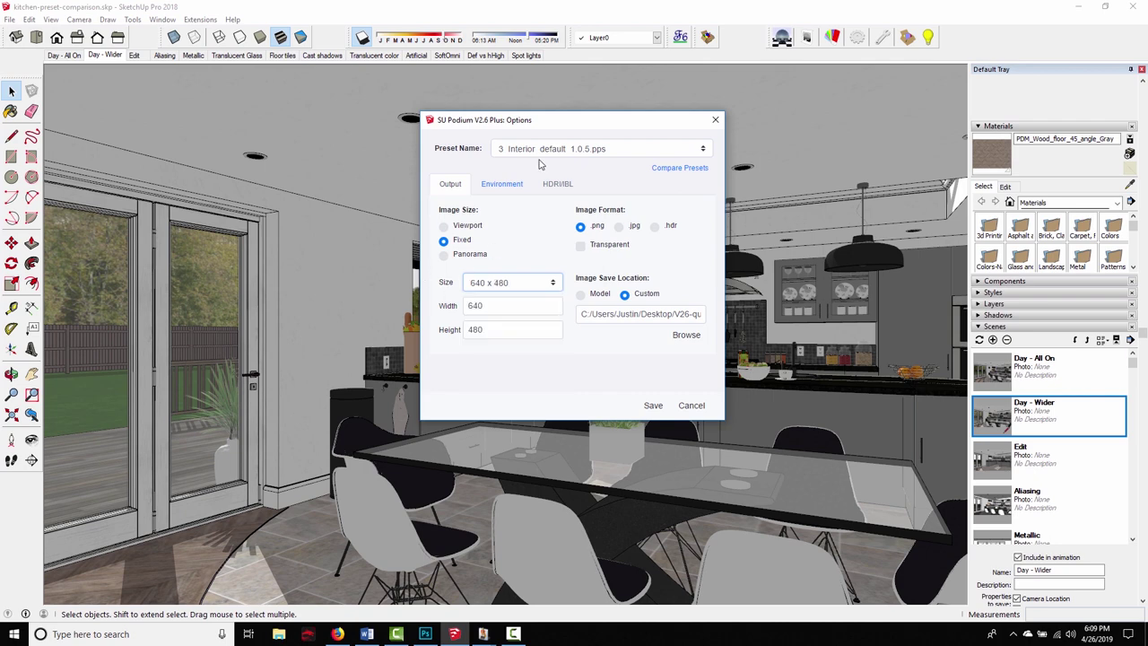
left_click(714, 119)
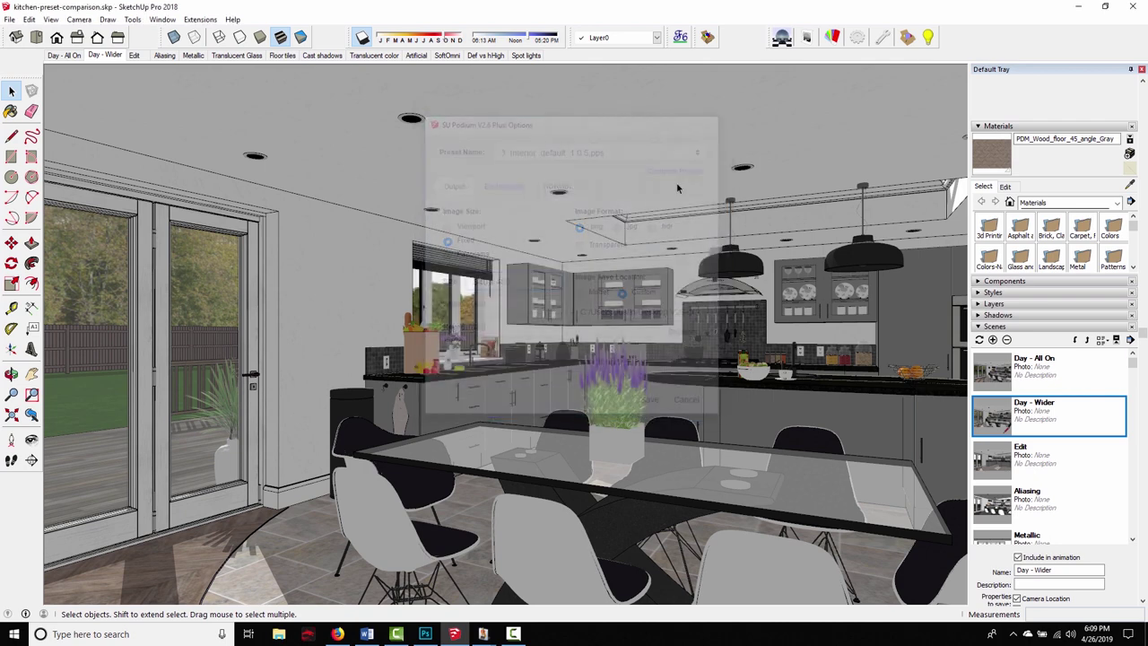
mouse_move(485, 635)
left_click(438, 583)
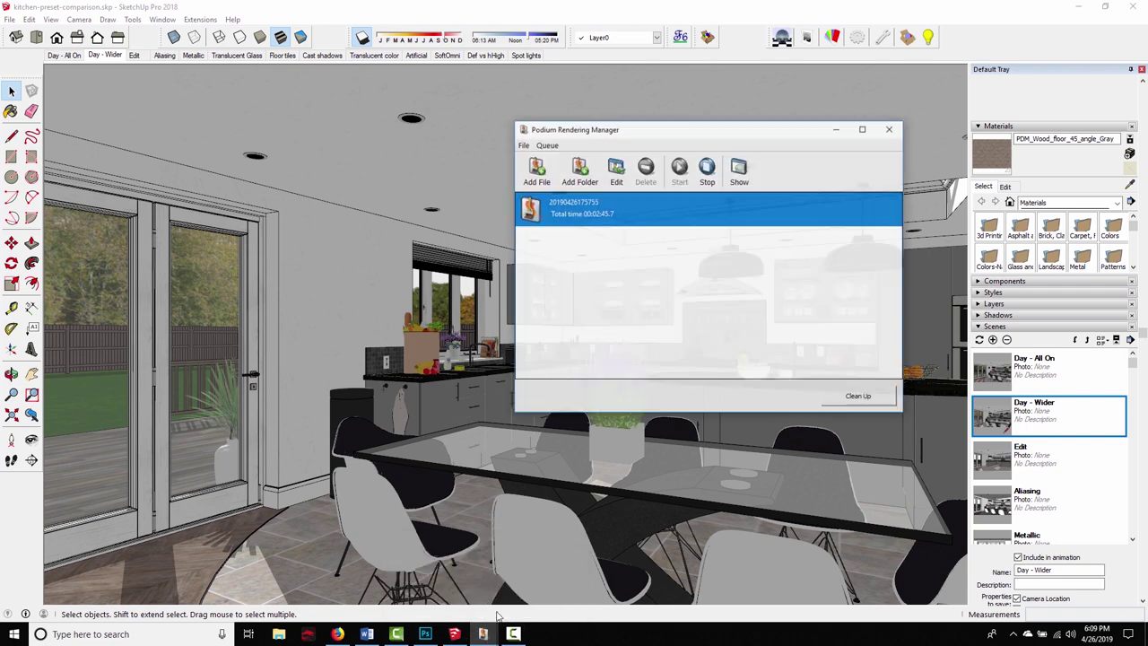
left_click(531, 577)
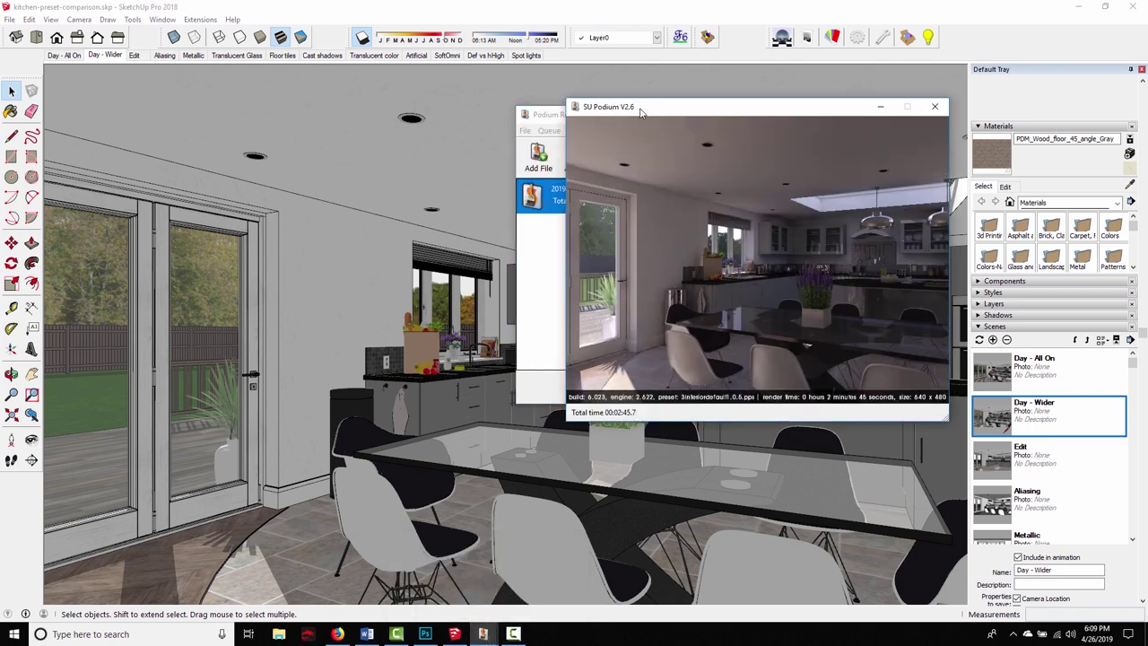
left_click_drag(626, 101, 182, 103)
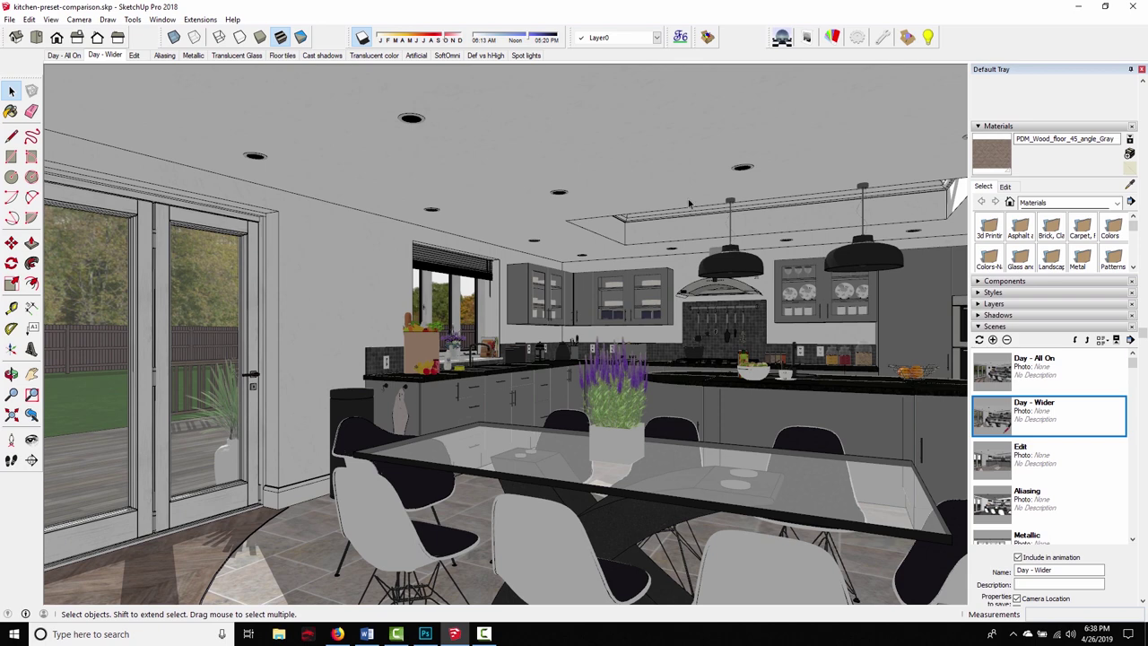
left_click(857, 38)
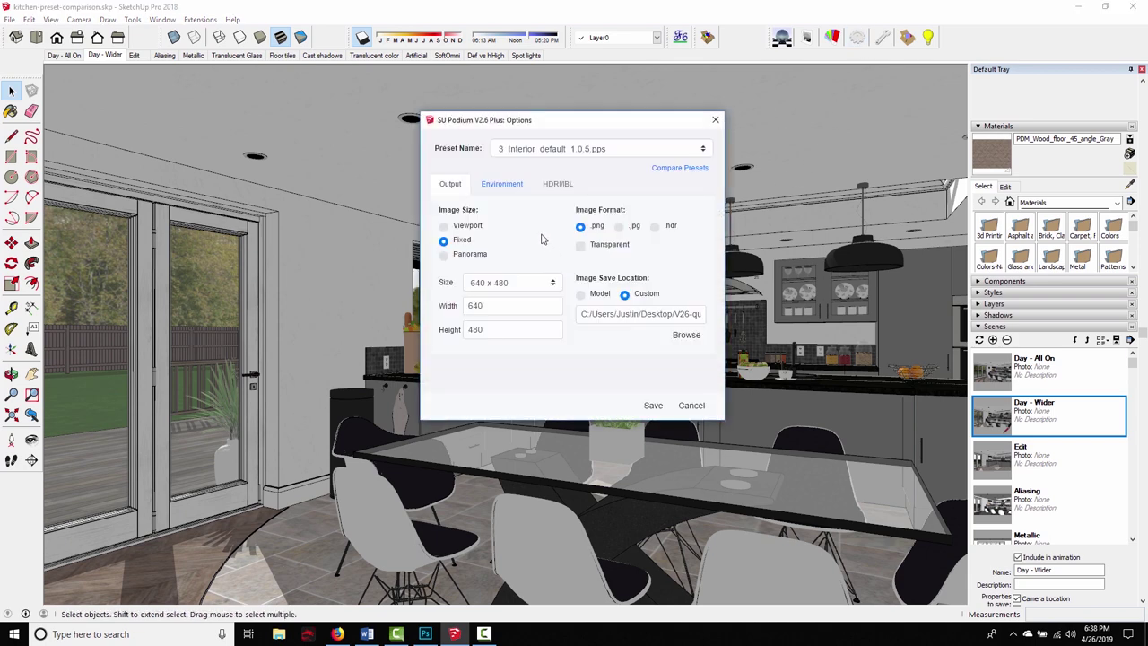
- In SU Podium Options, pick preset 3_Interior_high_1.0.8.pps and output size 1920 x 1080
left_click(647, 147)
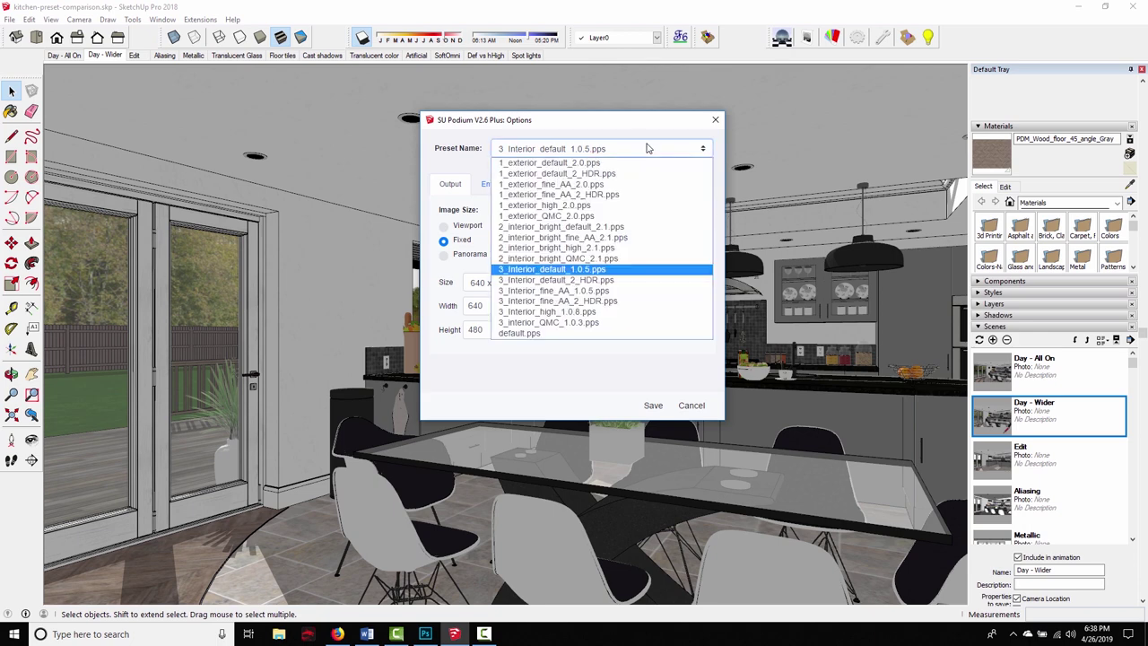
left_click(577, 312)
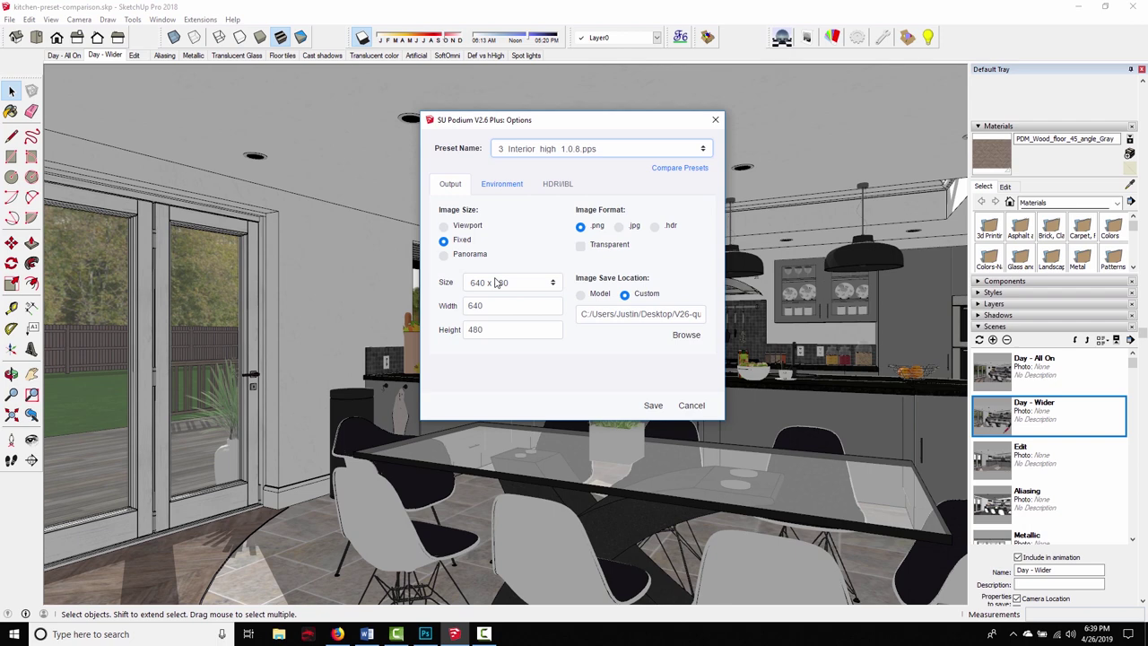
left_click(523, 285)
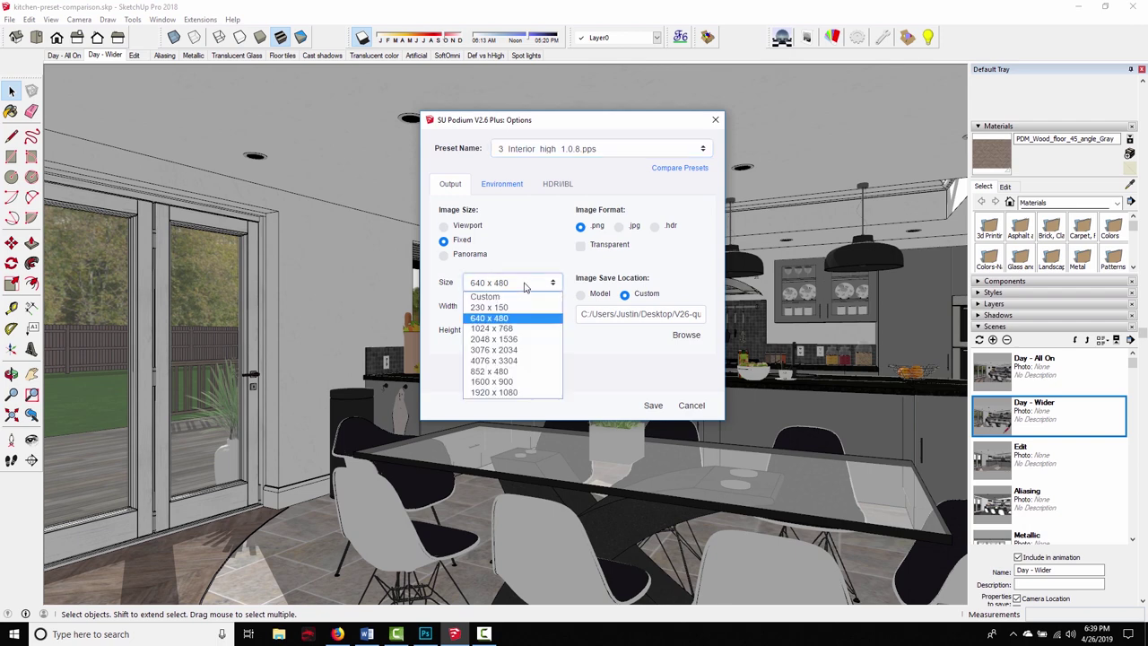
left_click(509, 395)
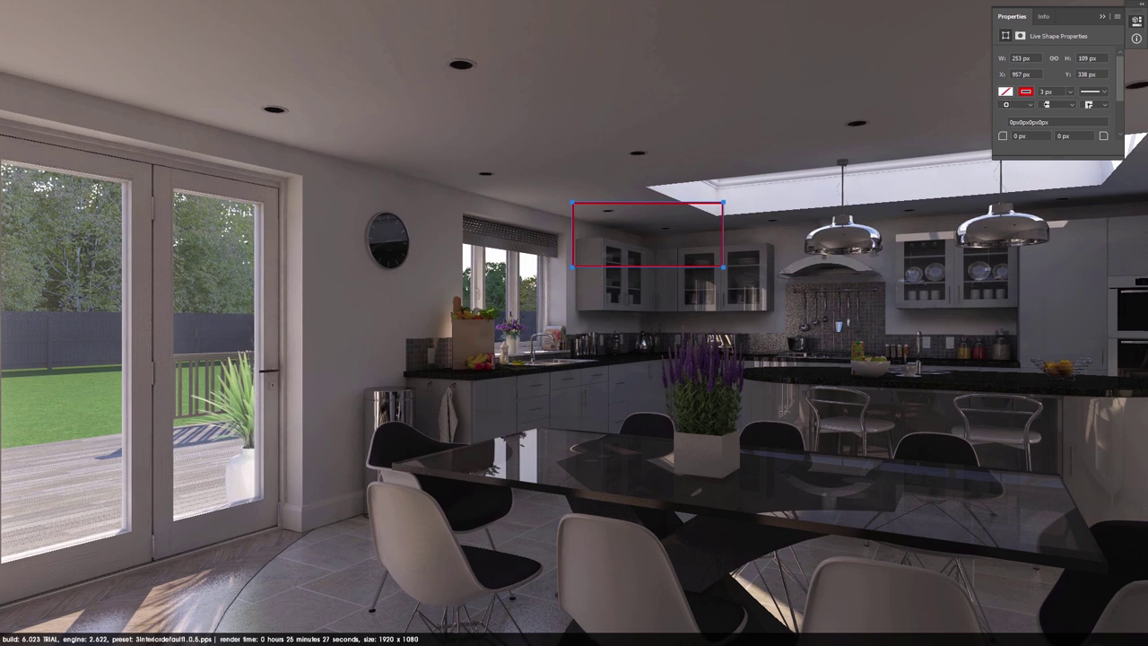
- Draw red boxes around the skylight and range hood on the render, then undo all the boxes
mouse_move(771, 139)
left_mouse_down()
mouse_move(820, 173)
mouse_move(960, 196)
mouse_move(935, 217)
left_mouse_up()
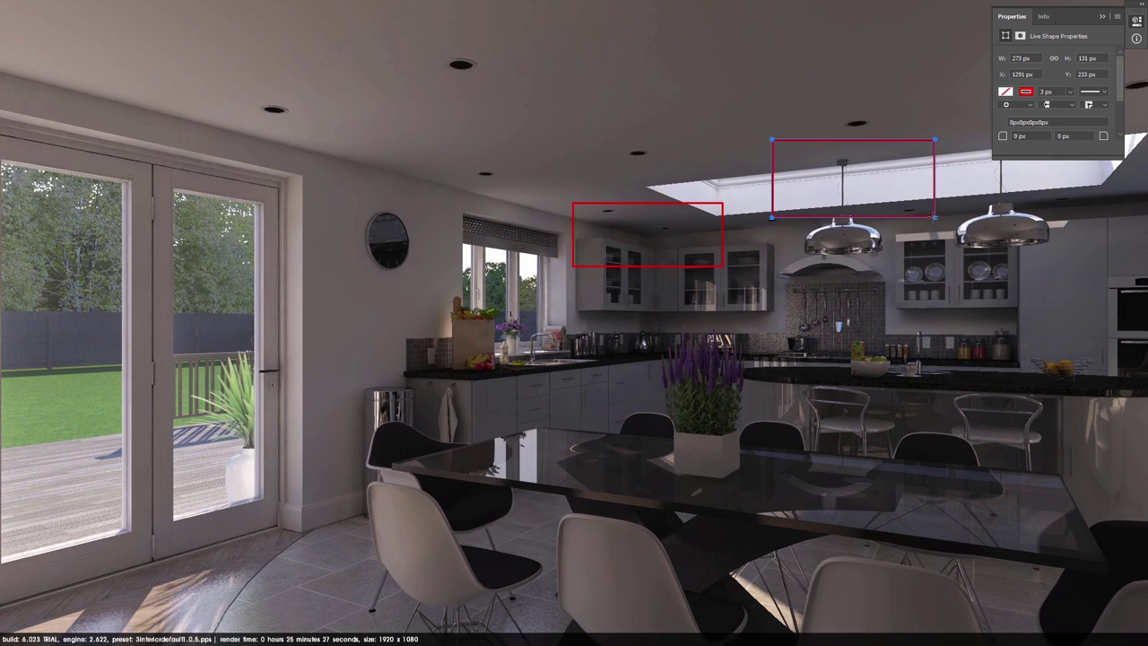
left_click_drag(768, 268, 901, 380)
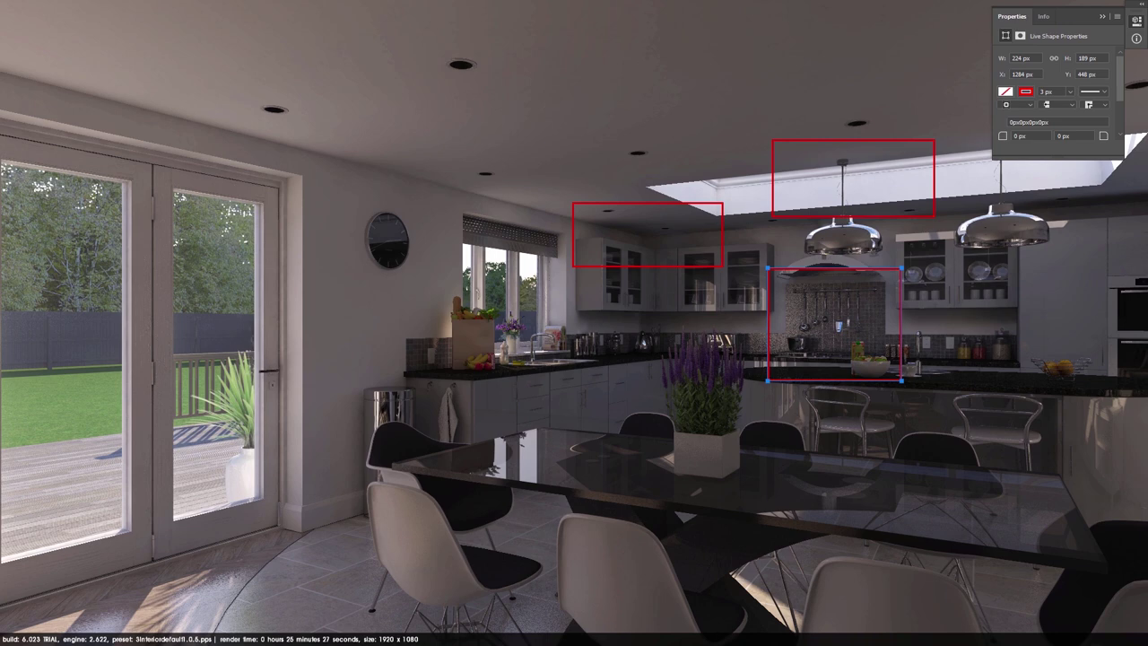
key("ctrl+z")
key("ctrl+z")
key("ctrl+z")
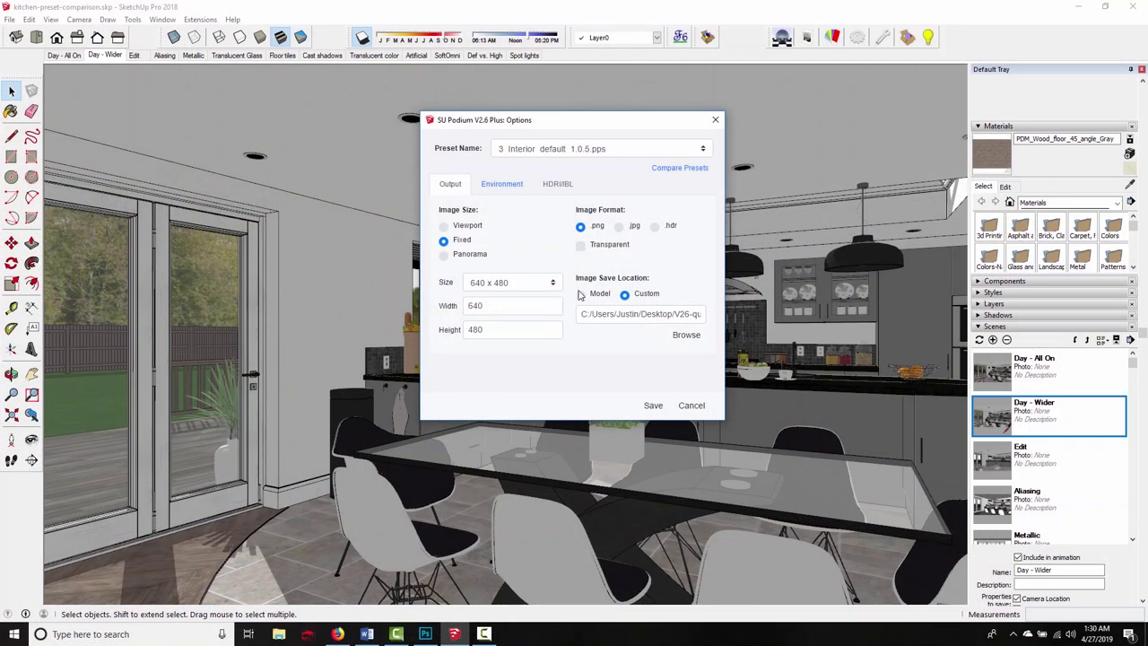
- Close the SU Podium Options dialog and switch to the 'Def vs. High' scene
left_click(714, 122)
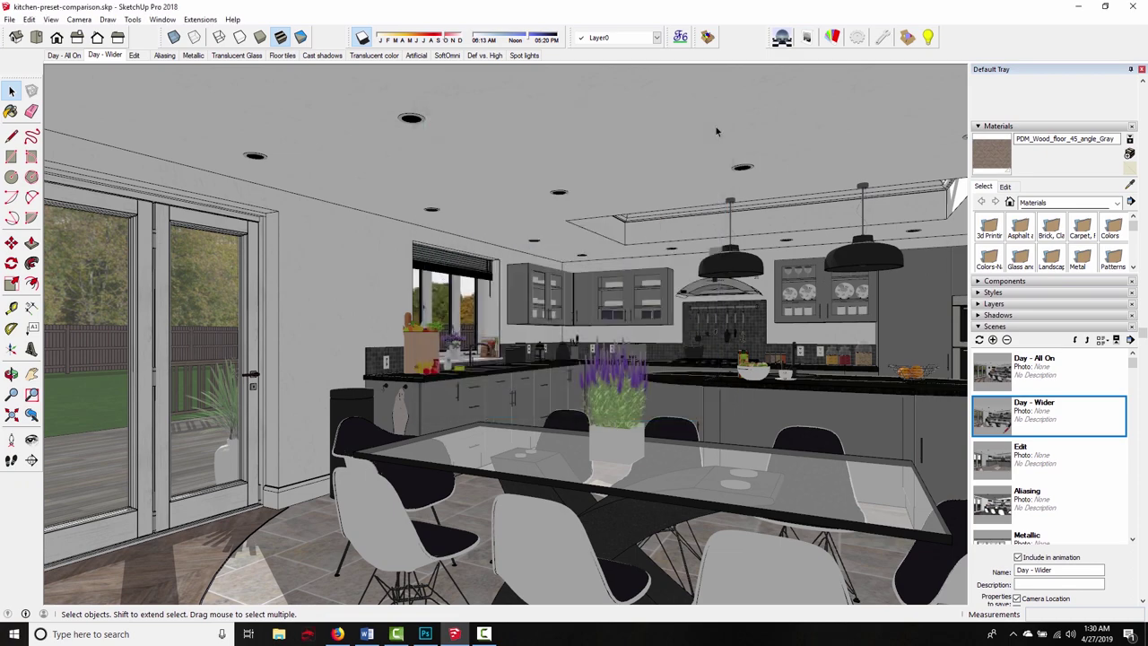
left_click(491, 55)
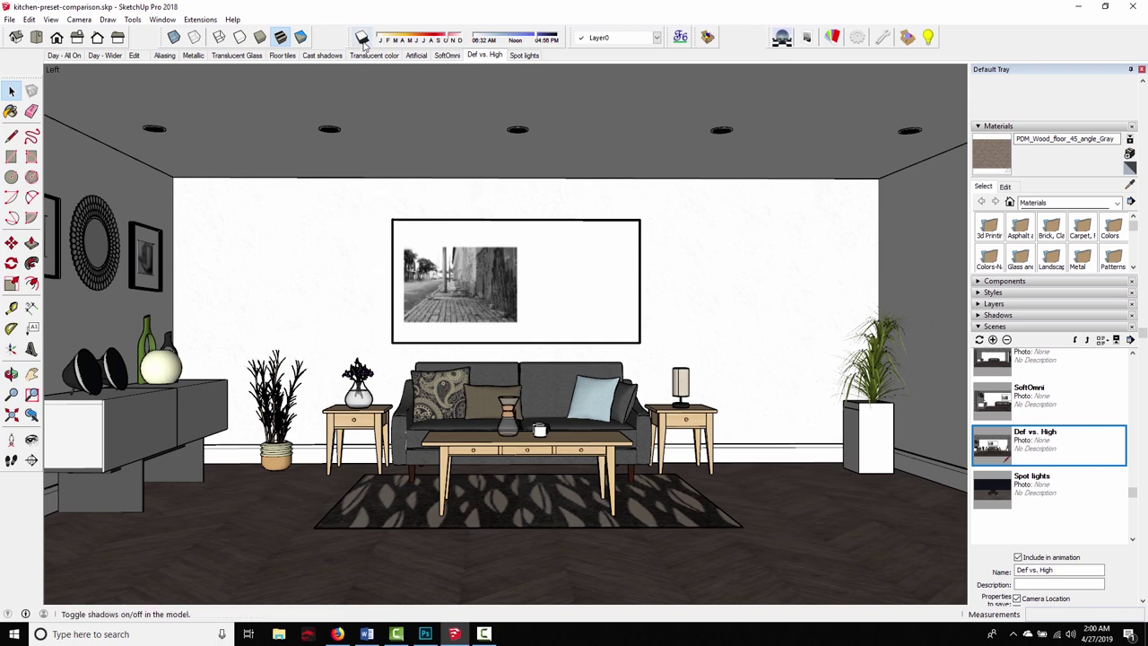
- Apply the Podium Twilight style and orbit back to face the sofa wall head-on
left_click(987, 293)
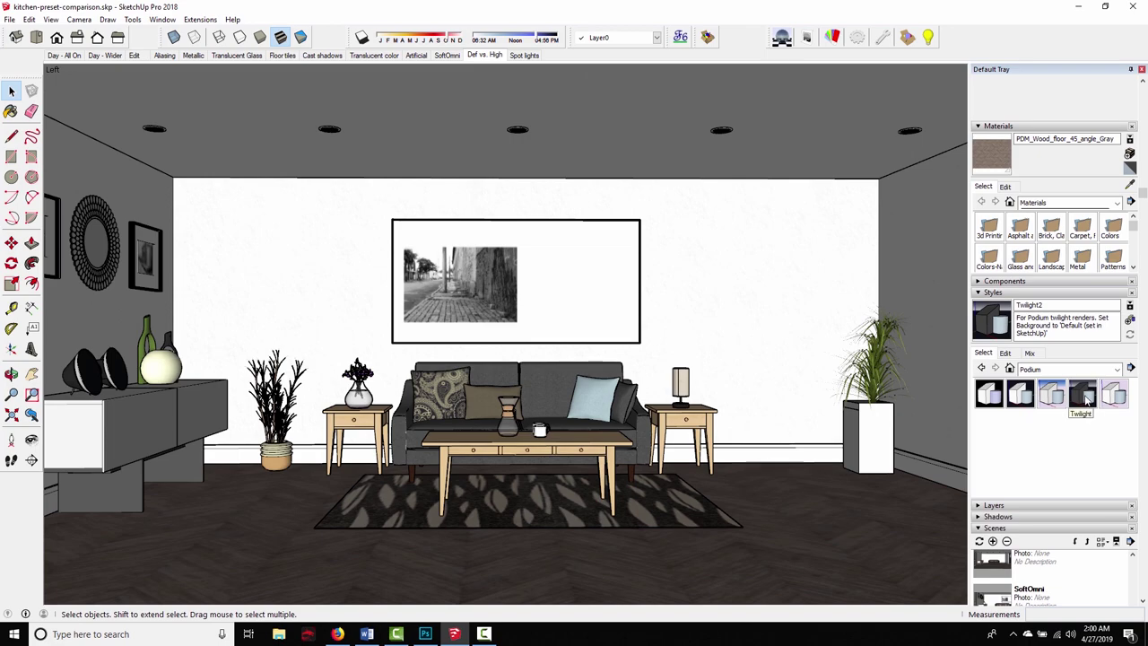
middle_click_drag(822, 346, 677, 354)
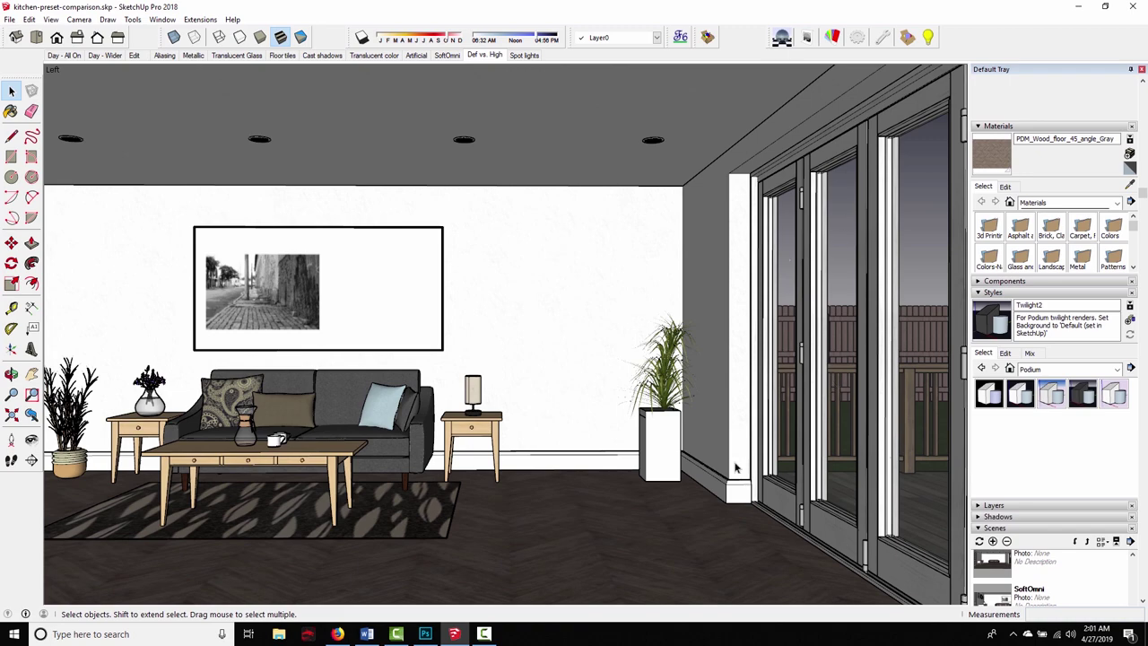
middle_click_drag(251, 414, 482, 411)
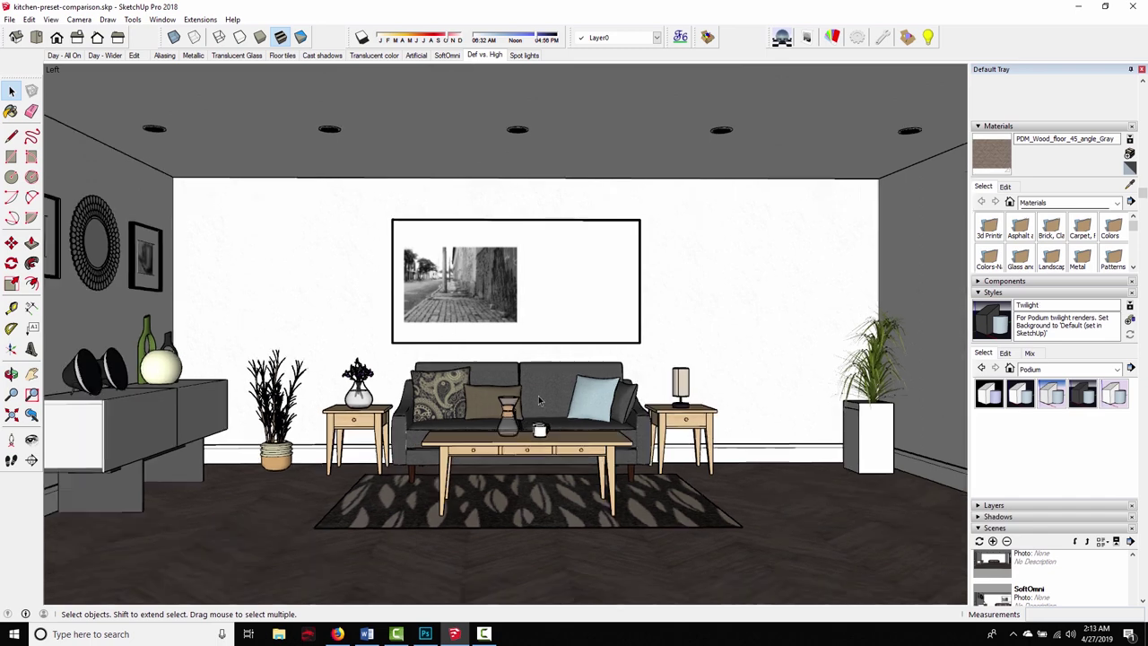
- Confirm Soft Omni Lights in the Podium environment settings, save the options and start the render
left_click(857, 37)
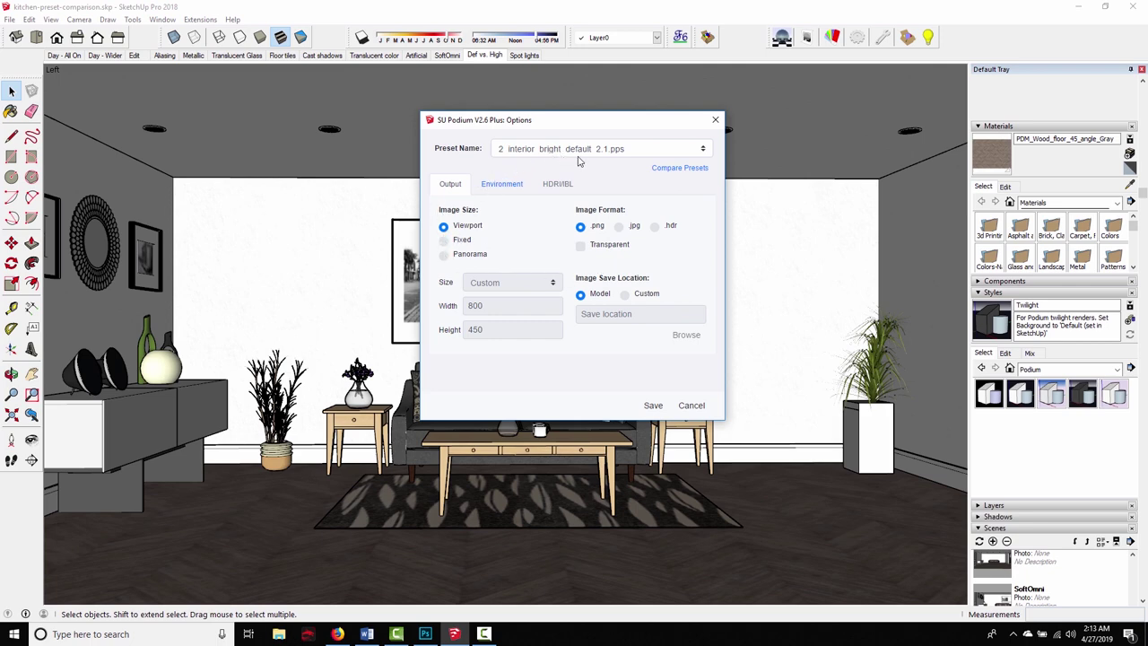
left_click(502, 187)
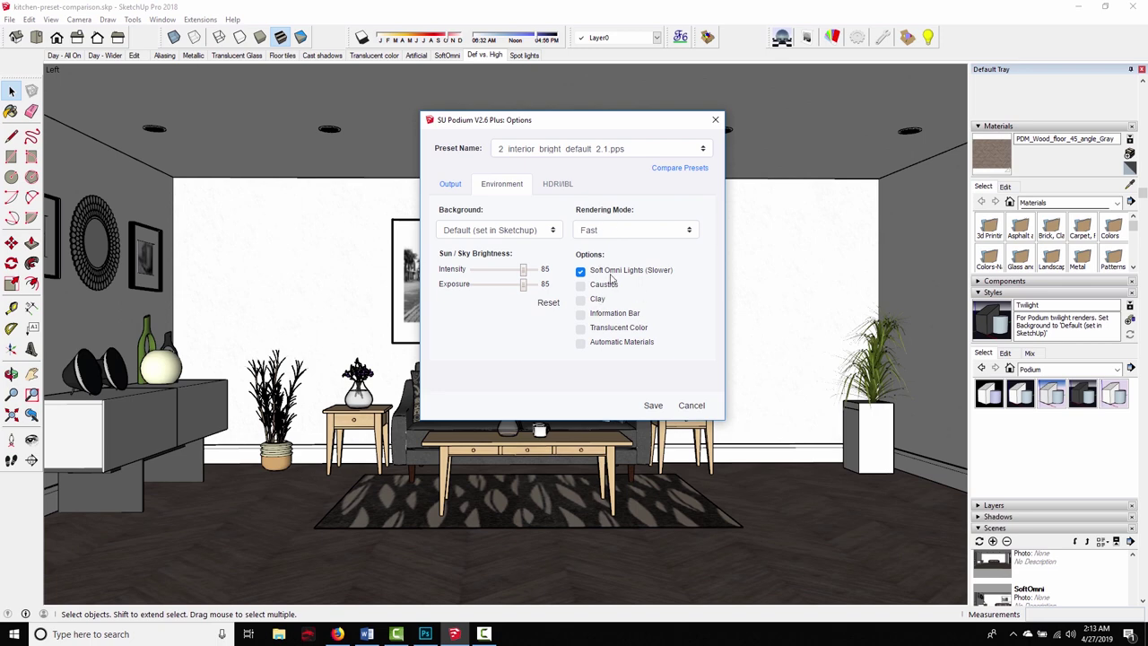
left_click(653, 405)
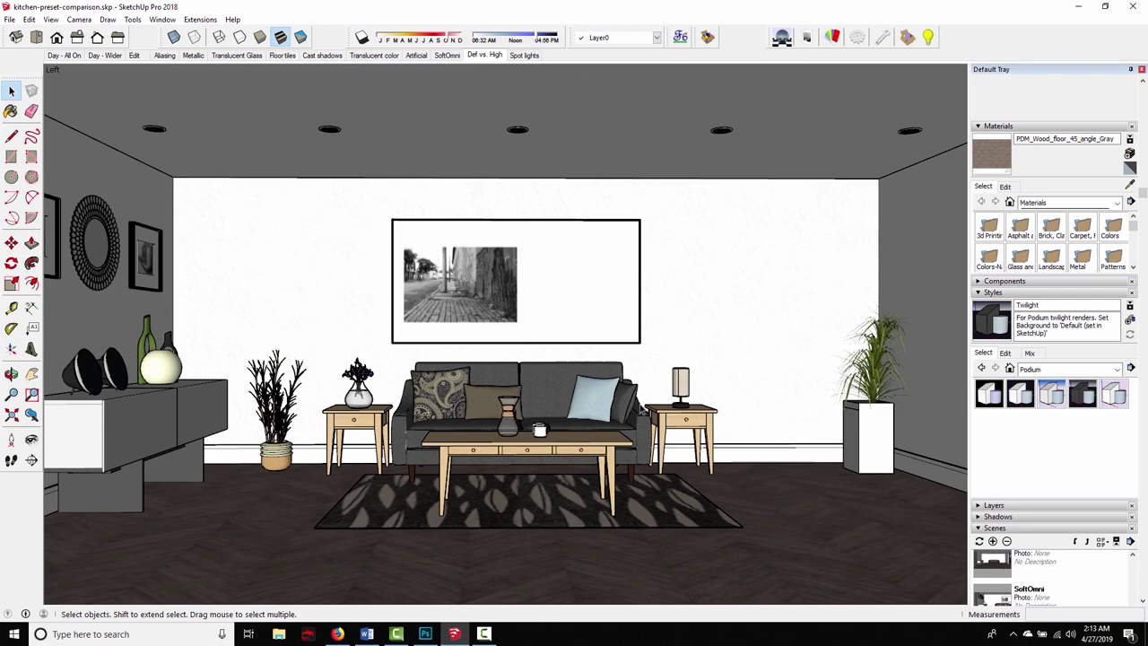
left_click(781, 37)
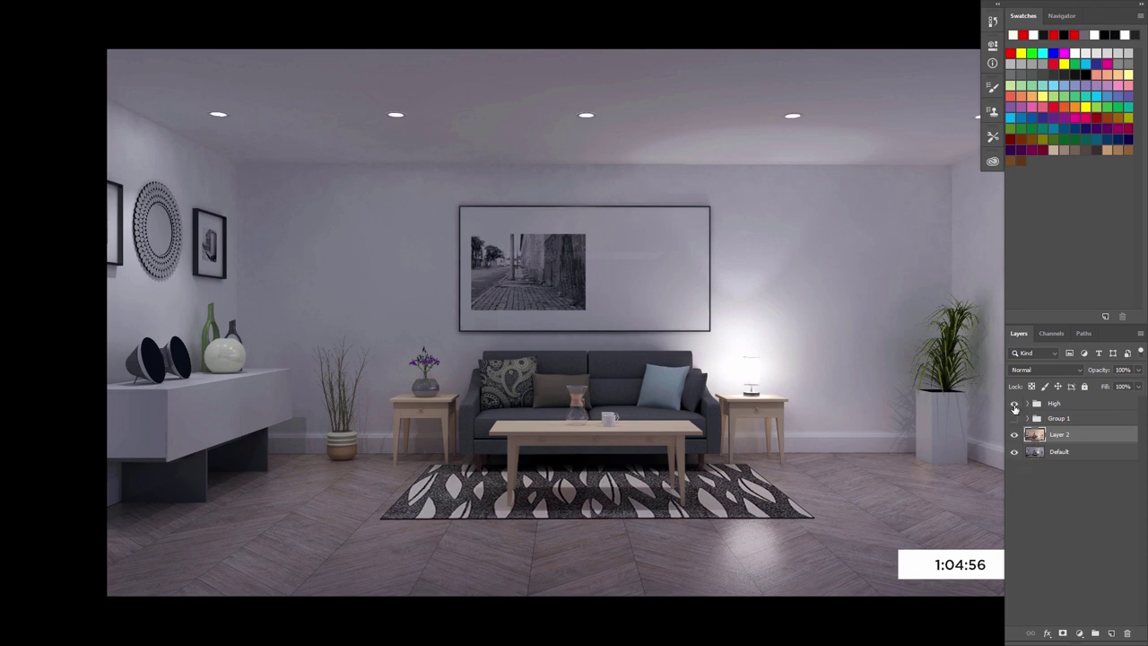
- Turn off the High group so the bright daylight living-room render shows
left_click(1015, 404)
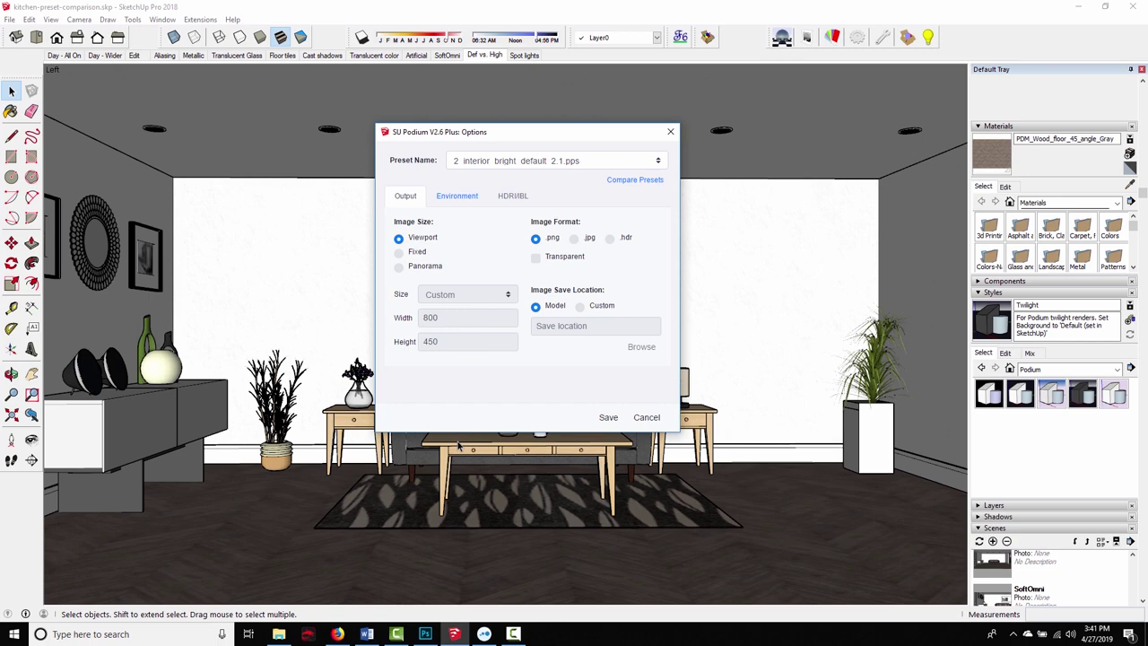
left_click(426, 634)
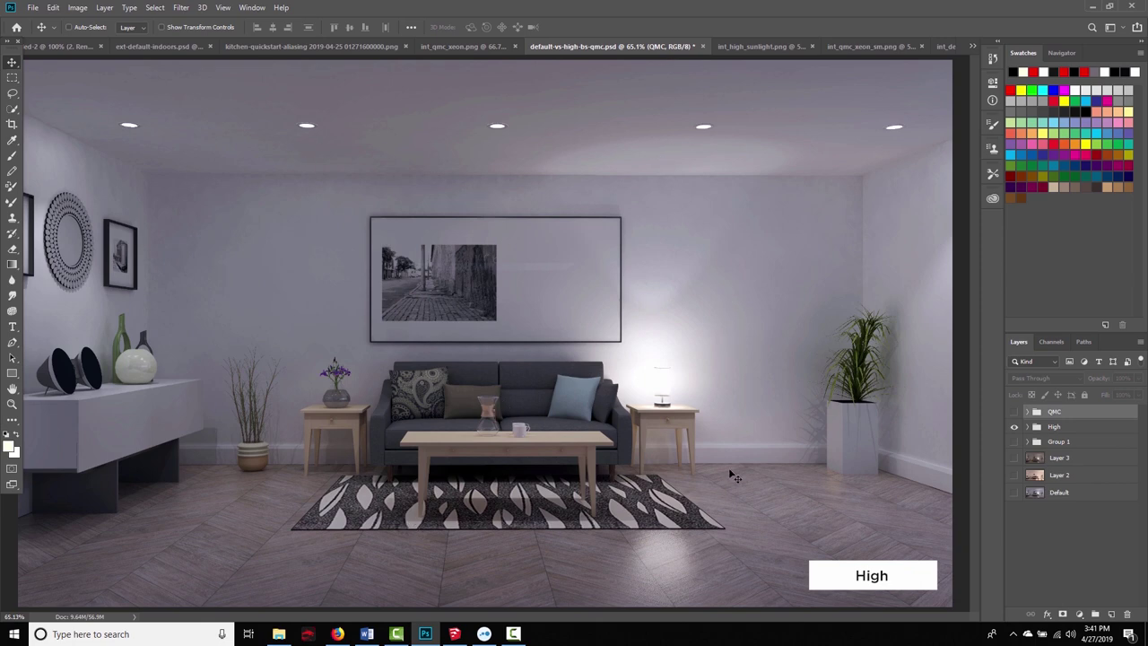
left_click(1014, 413)
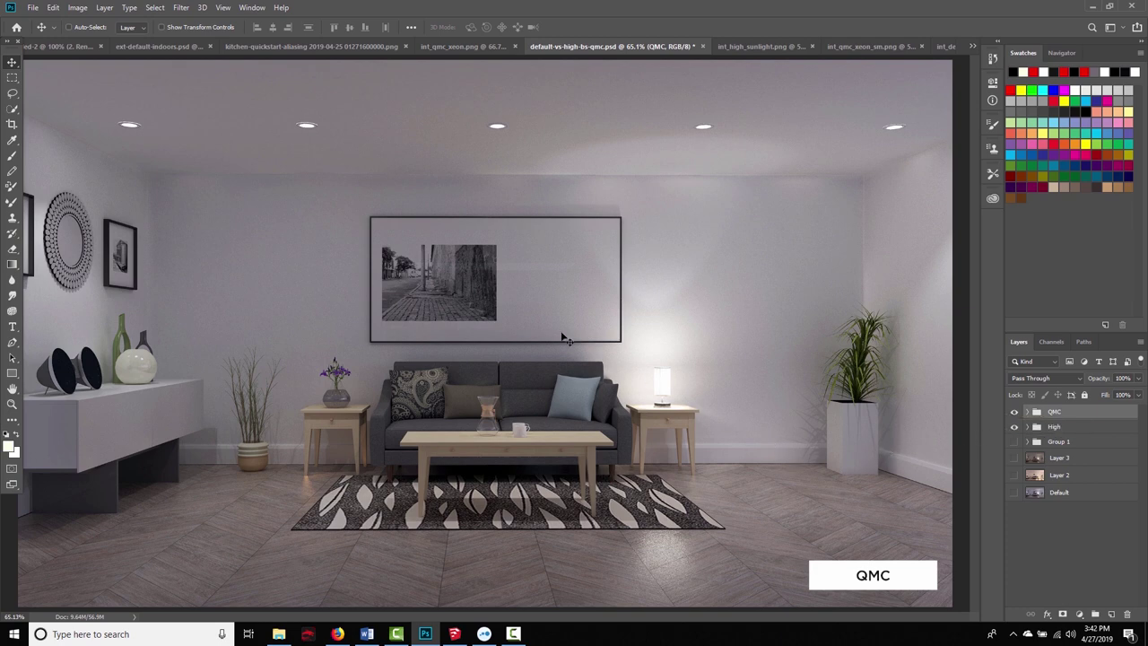
scroll(480, 281, "up", 5, "alt")
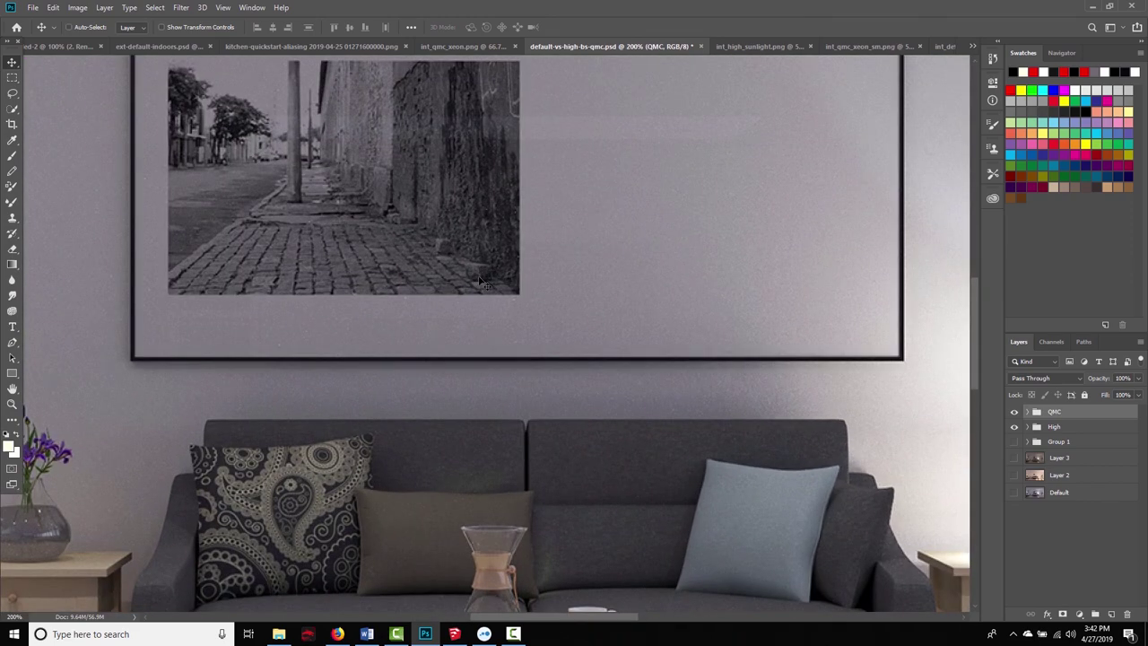
left_click_drag(475, 243, 280, 314)
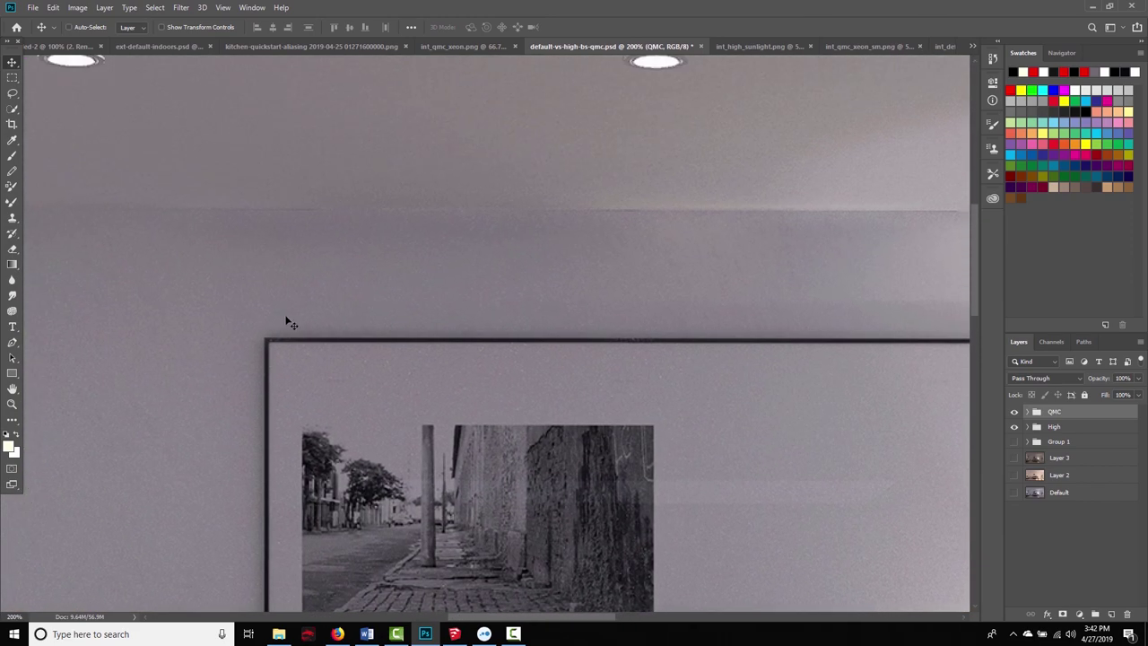
key("ctrl+minus")
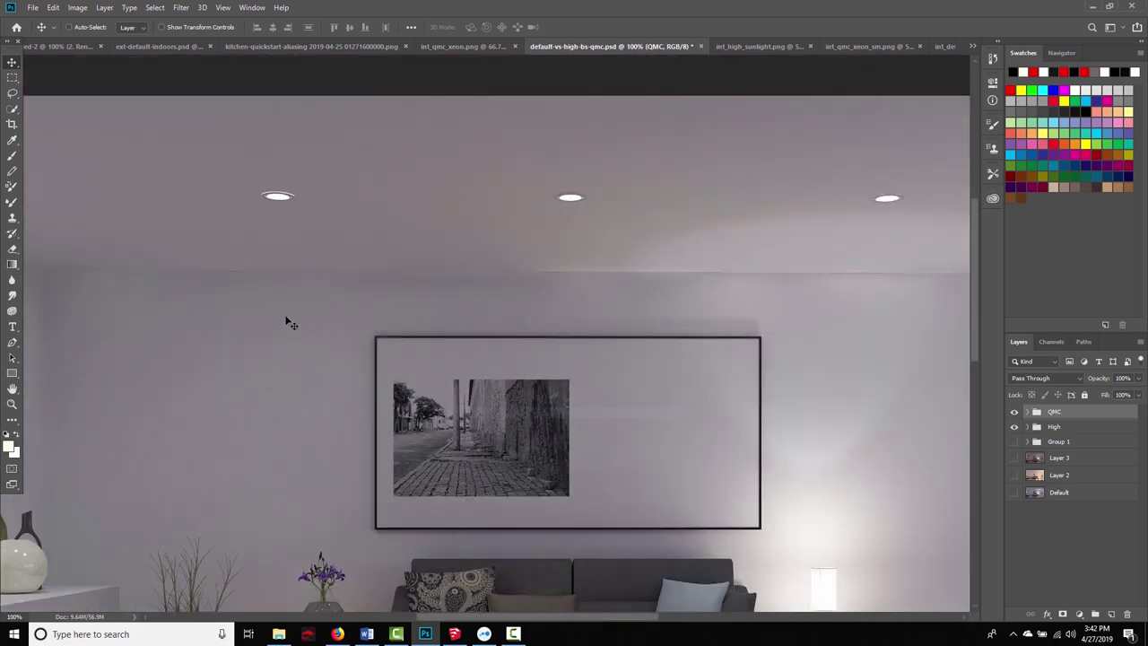
key("ctrl+0")
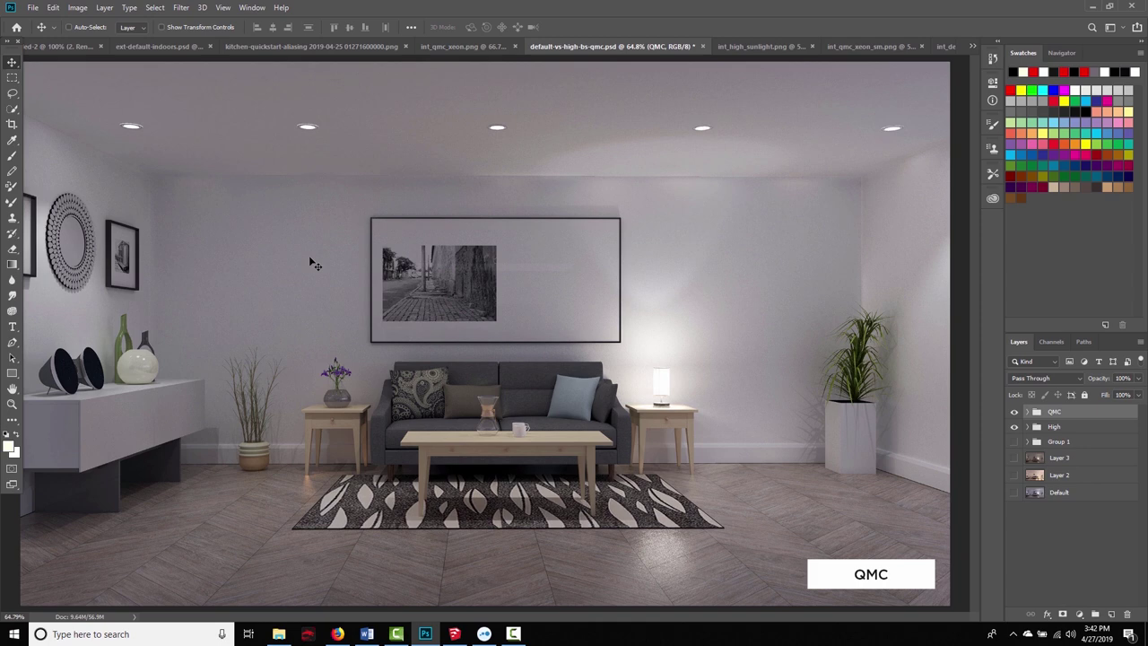
left_click(1014, 411)
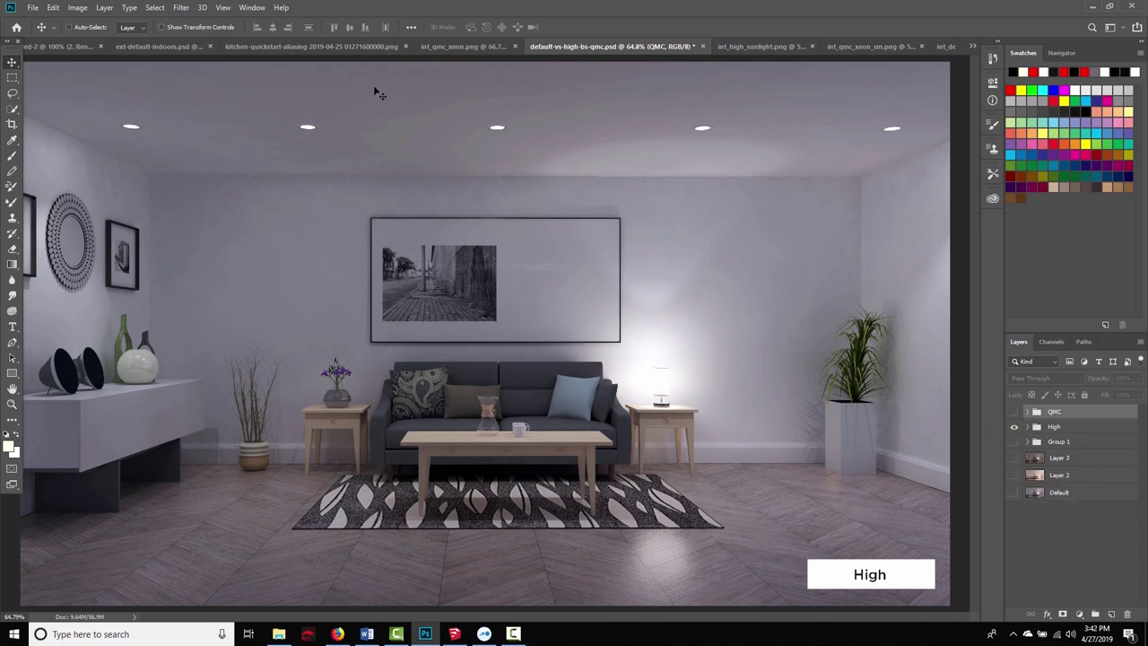
left_click(1014, 411)
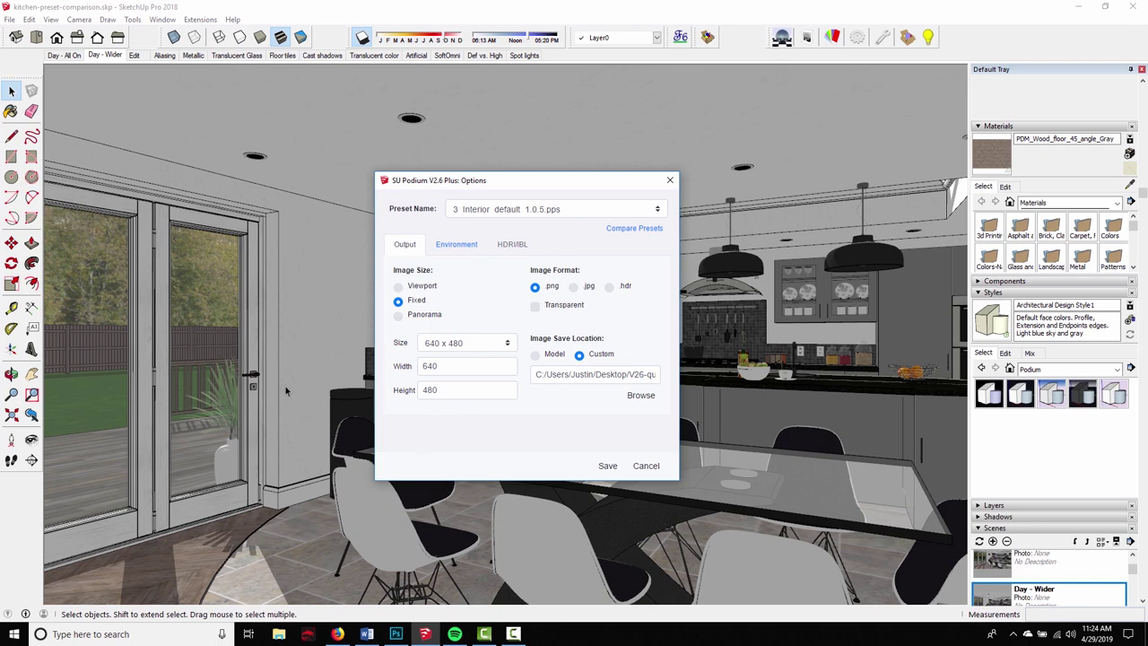
- Change the Podium image size from fixed 640 x 480 to Viewport and save the options
left_click(669, 180)
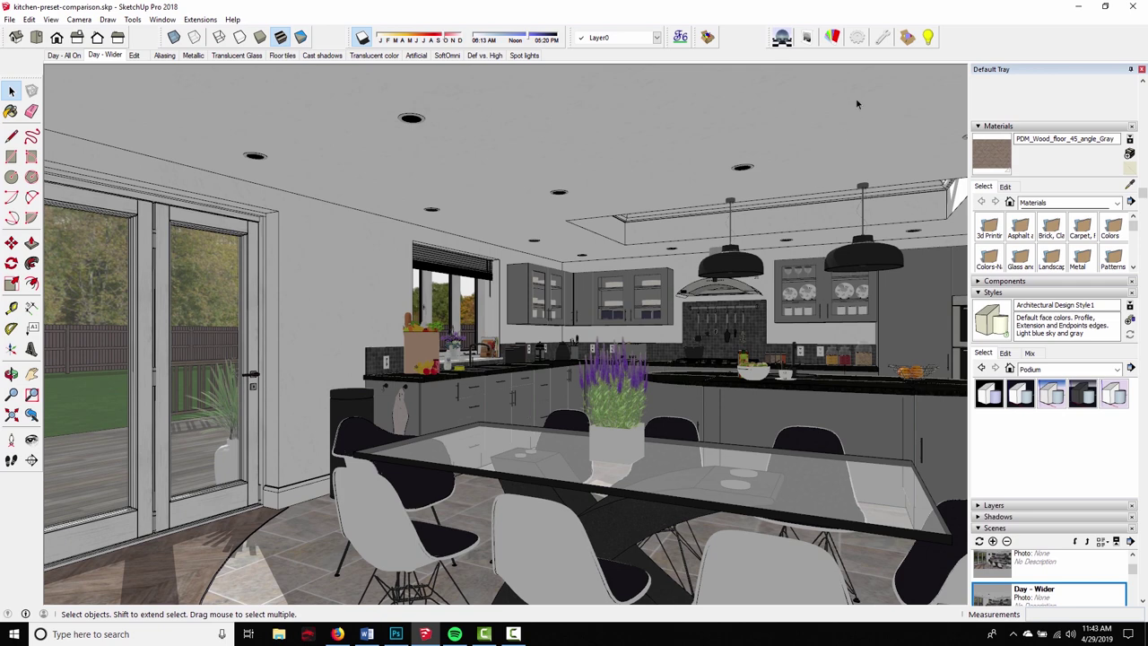
left_click(855, 38)
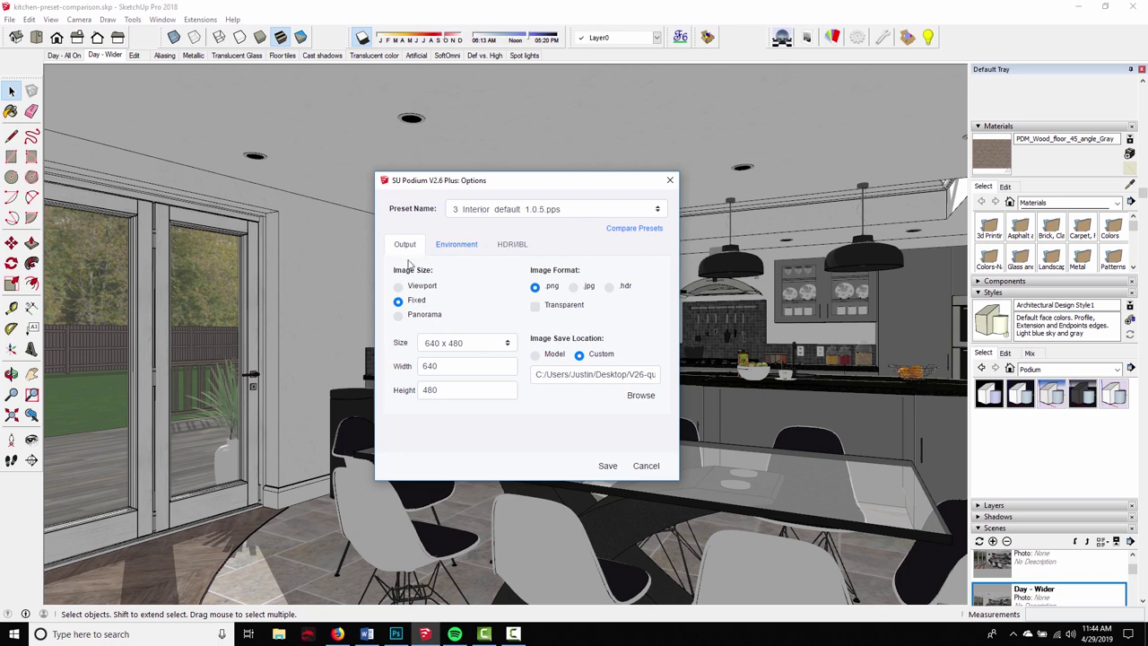
left_click(399, 287)
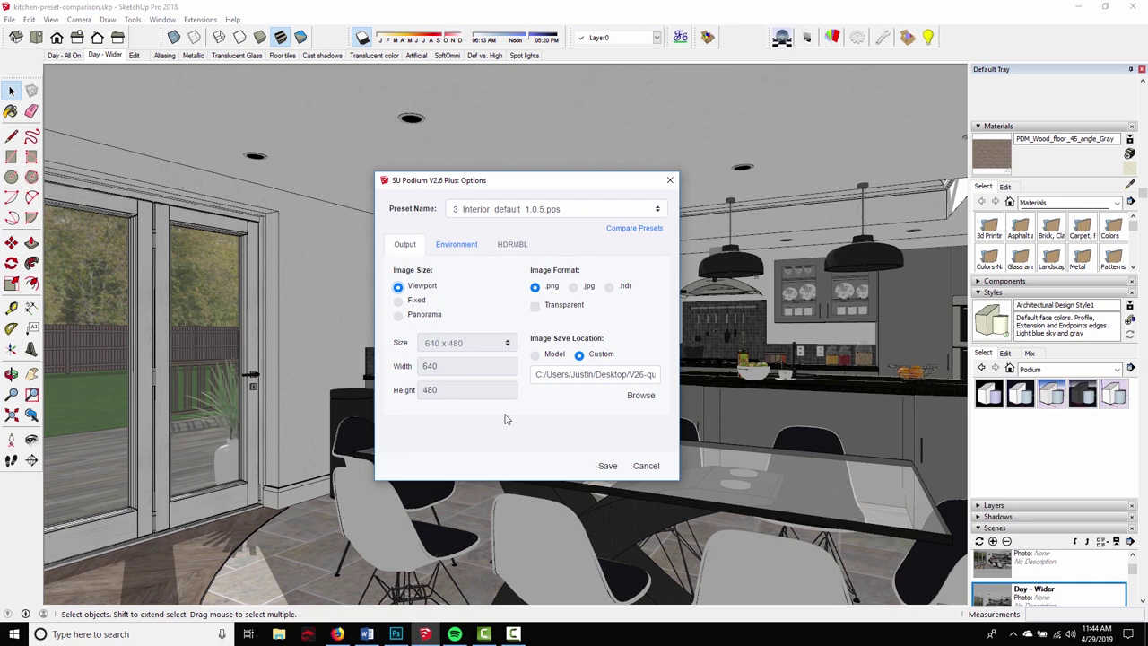
left_click(607, 465)
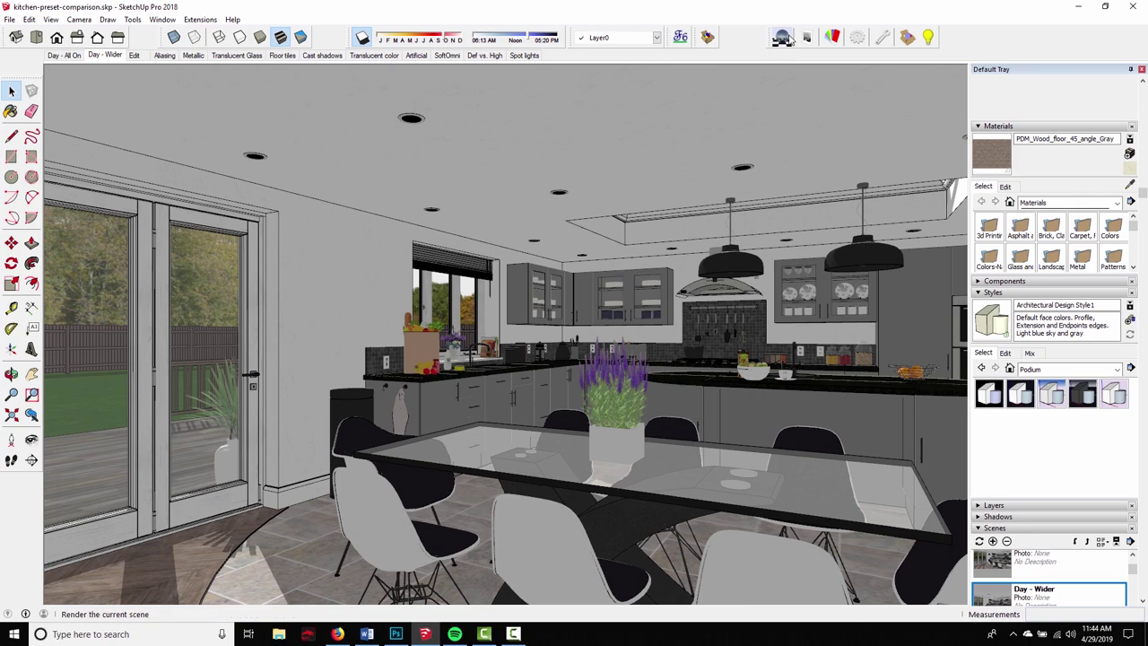
- Start the render, then draw five red arrows at the door frame, skylight, blind, table edge and floor
left_click(784, 37)
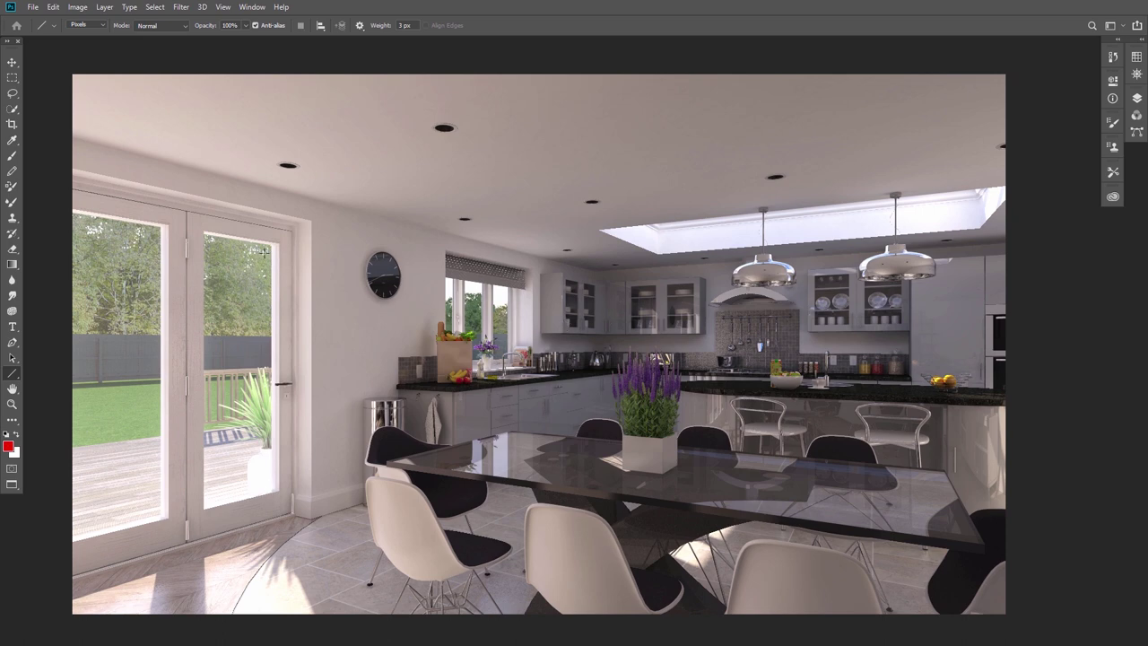
left_click_drag(245, 115, 245, 209)
left_click_drag(667, 166, 707, 242)
left_click_drag(535, 177, 497, 255)
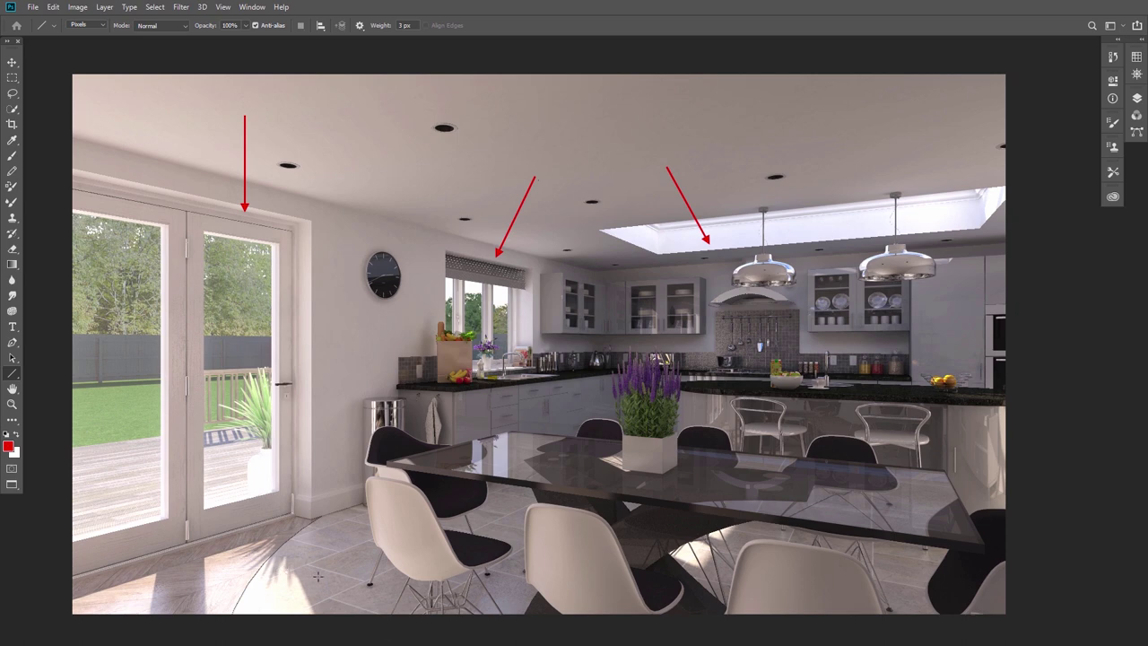
left_click_drag(301, 588, 495, 491)
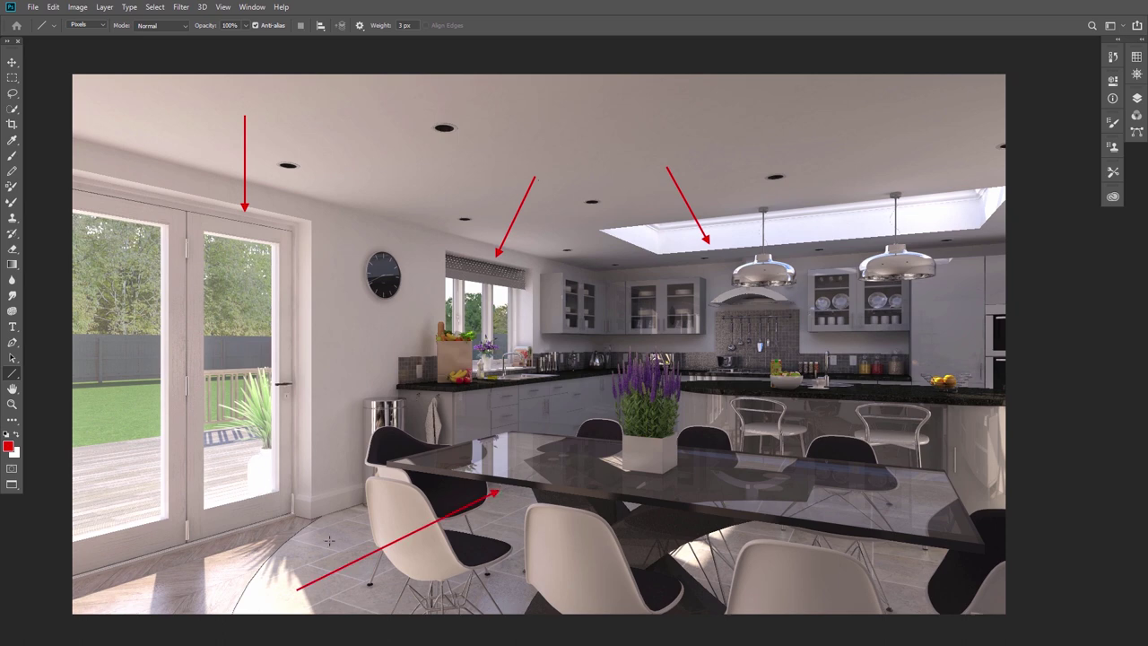
left_click_drag(329, 541, 285, 527)
- Save the 2_interior_bright_fine_AA_2.1.pps Podium preset and render the kitchen scene
key("alt+Tab")
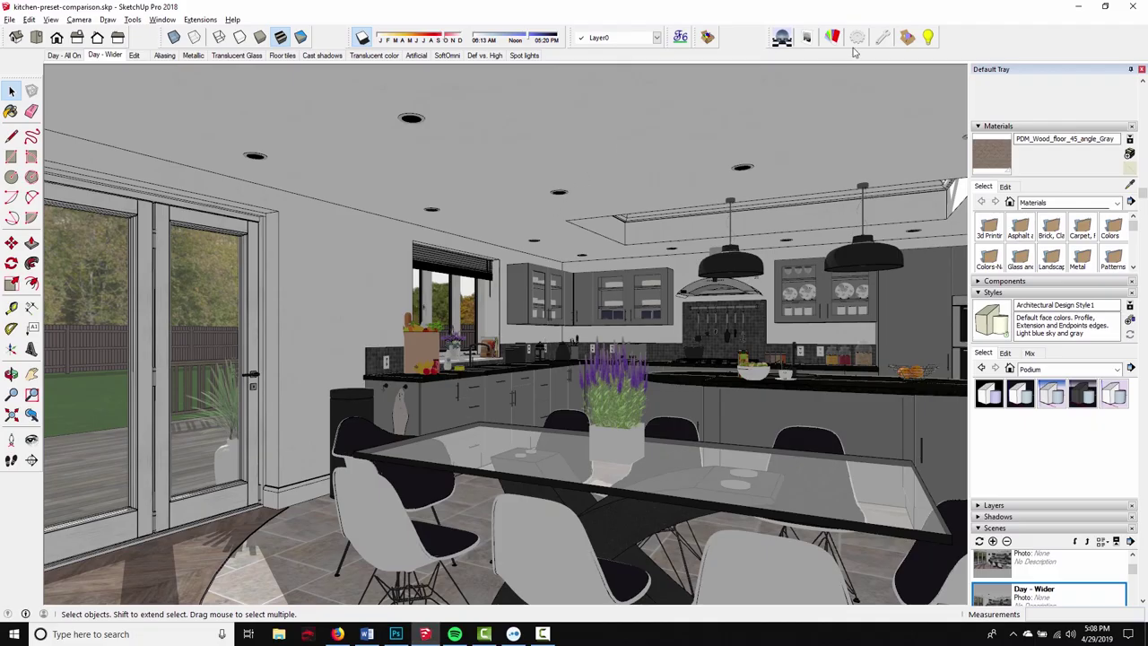
left_click(857, 37)
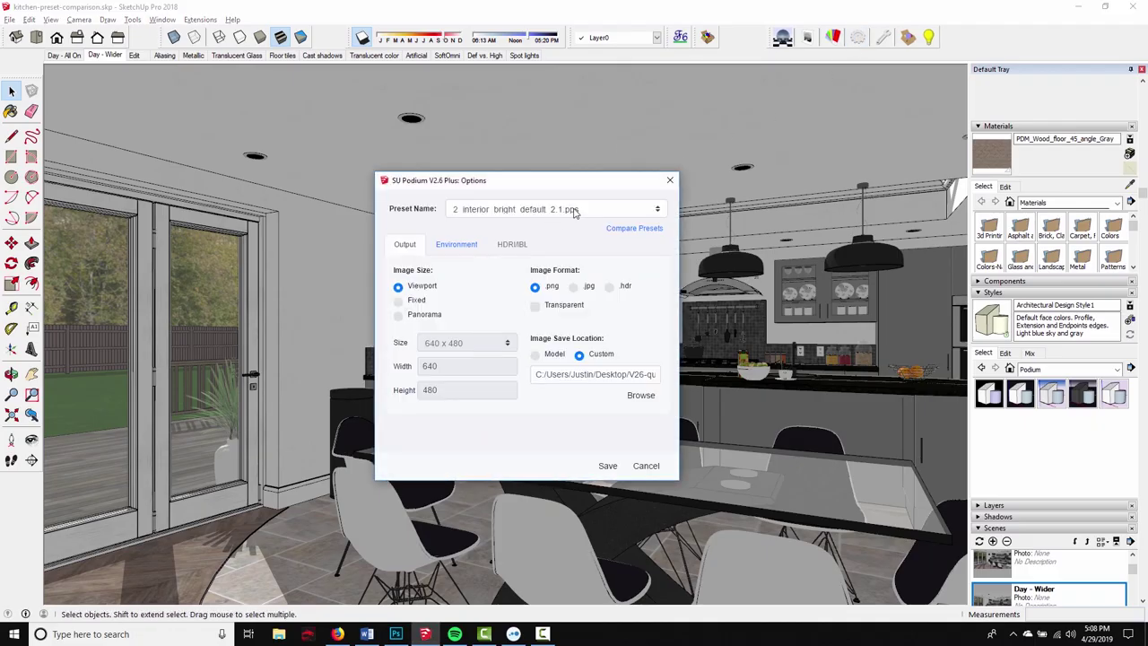
left_click(570, 209)
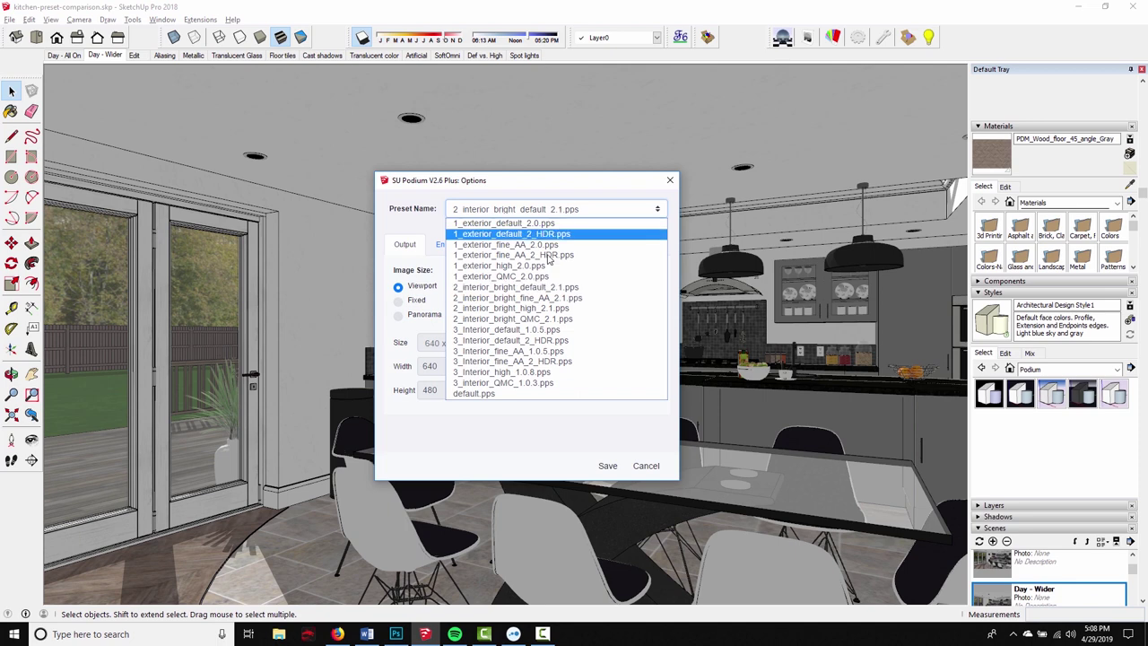
left_click(530, 299)
left_click(608, 466)
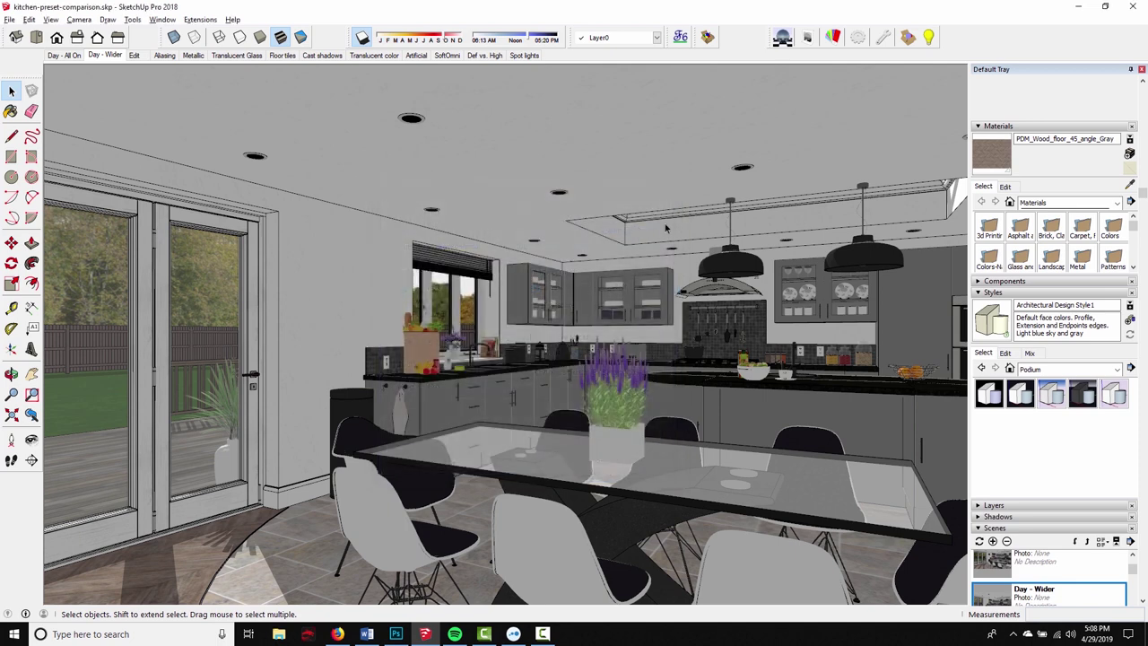
left_click(781, 38)
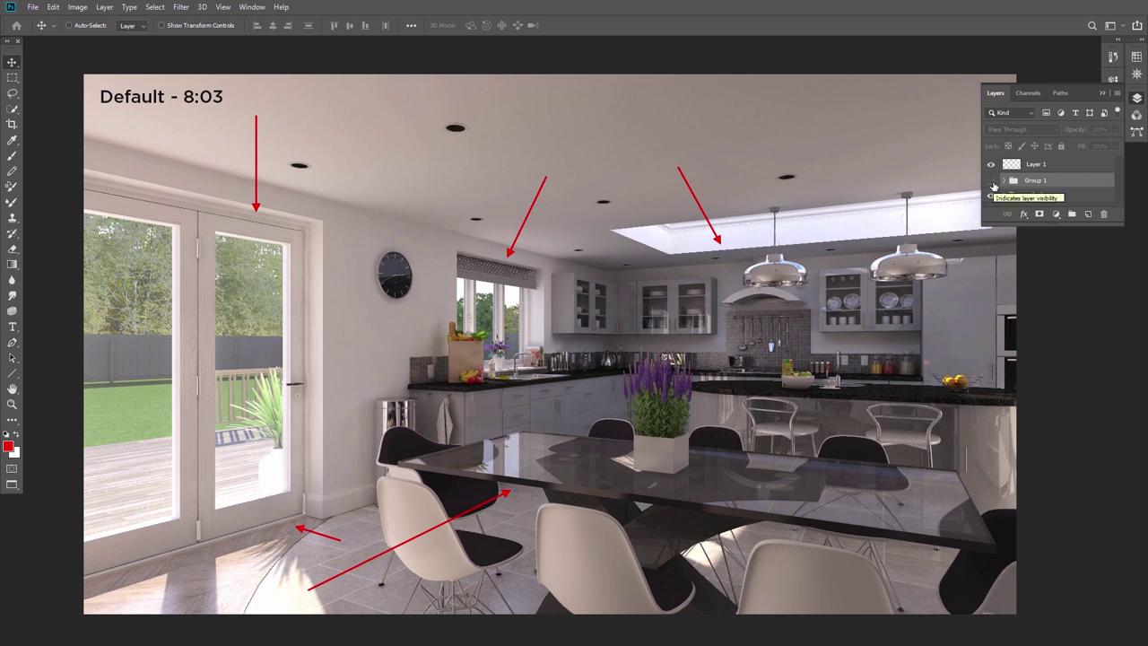
- Toggle Fine AA against the Default render, zooming in on the skylight and pendant lamps
left_click(992, 181)
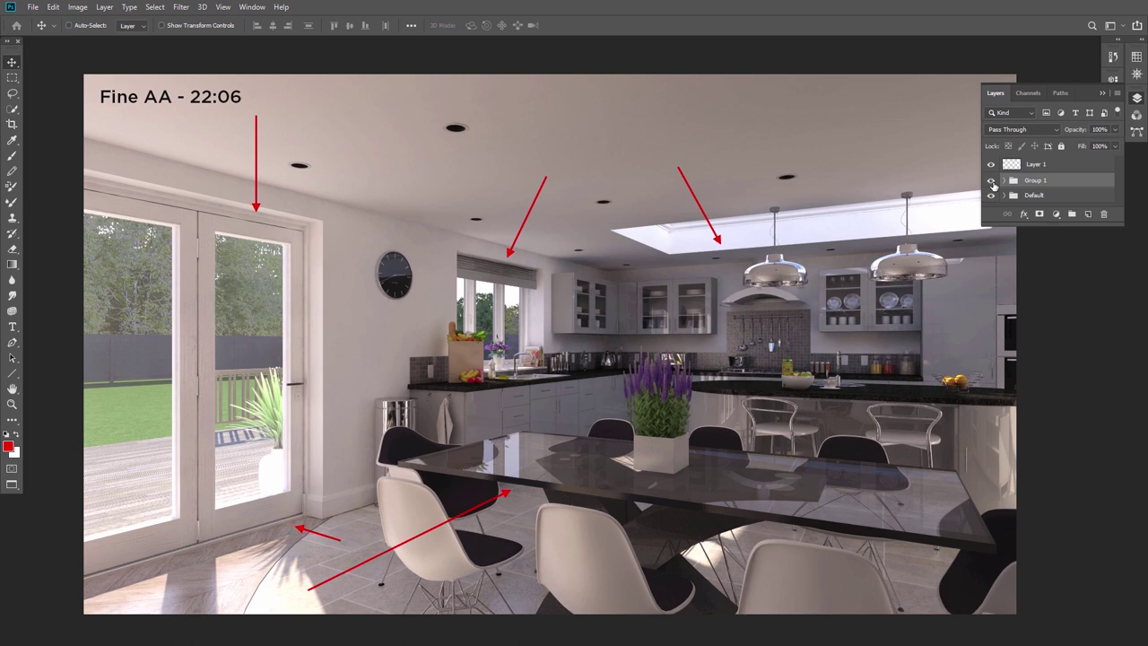
left_click(992, 182)
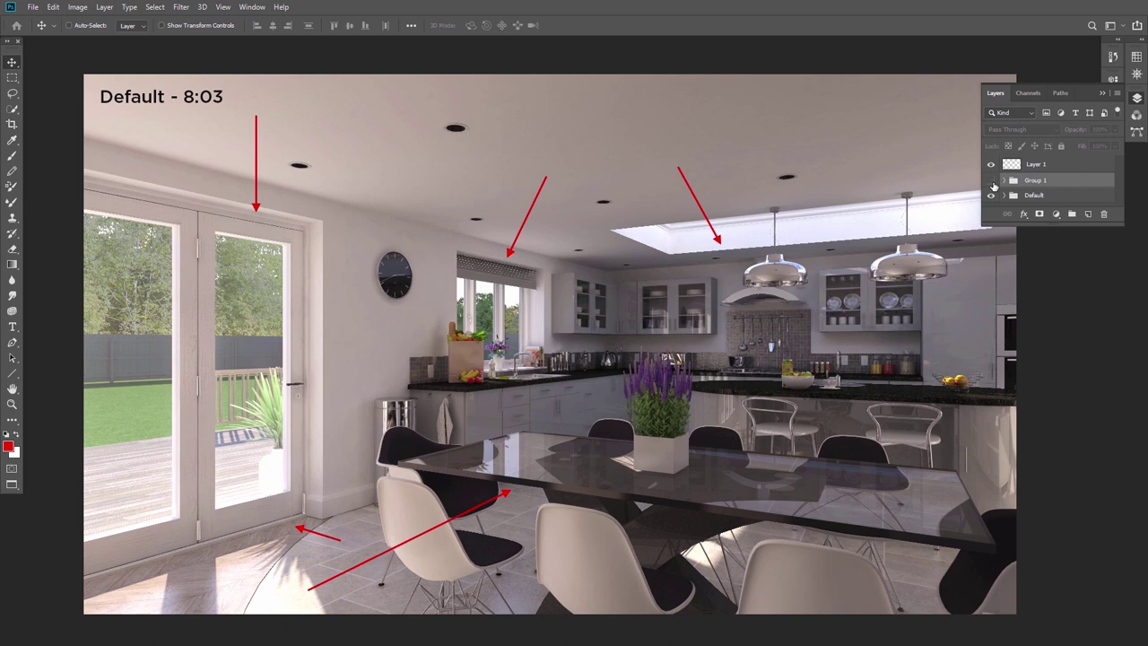
left_click(991, 181)
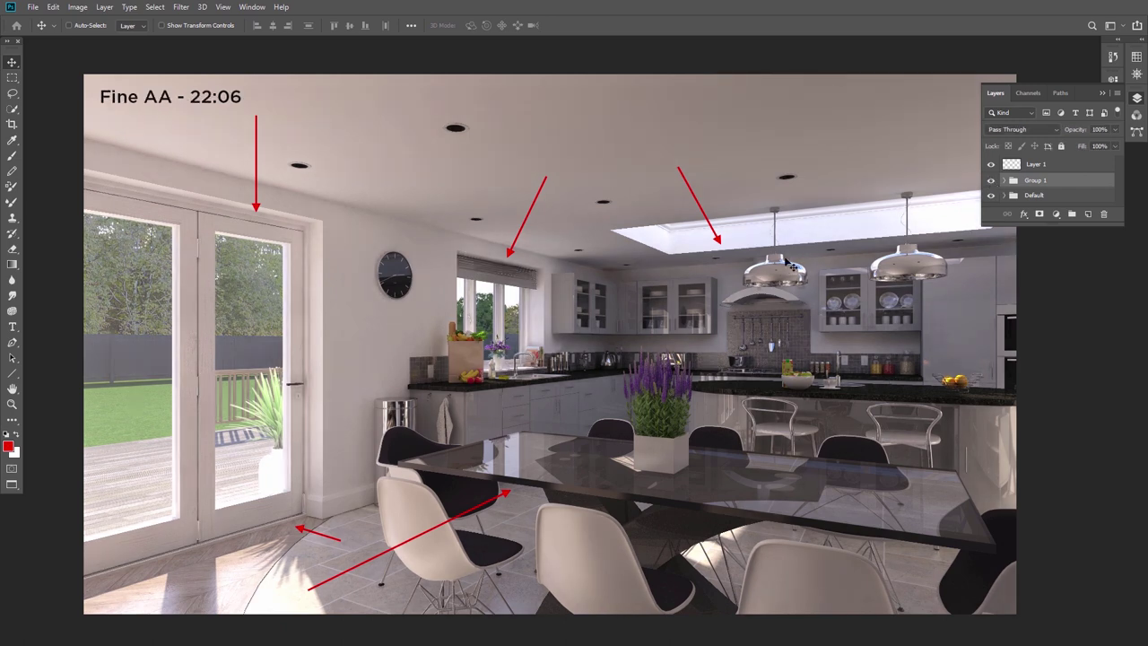
key("ctrl+plus")
key("ctrl+plus")
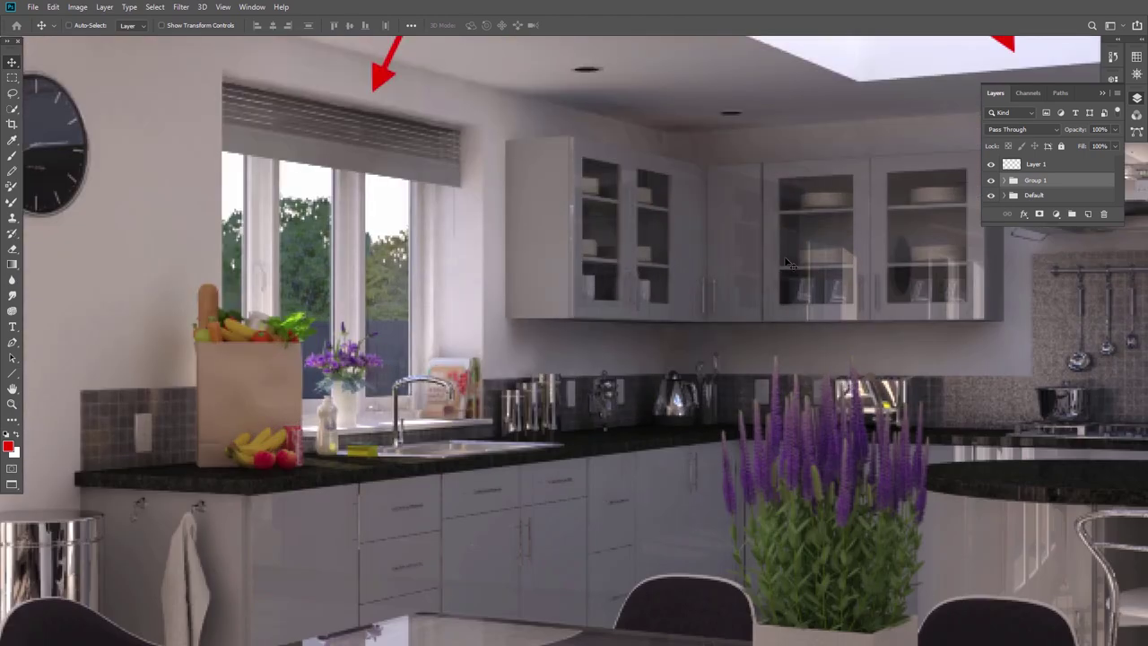
left_click_drag(753, 183, 359, 267)
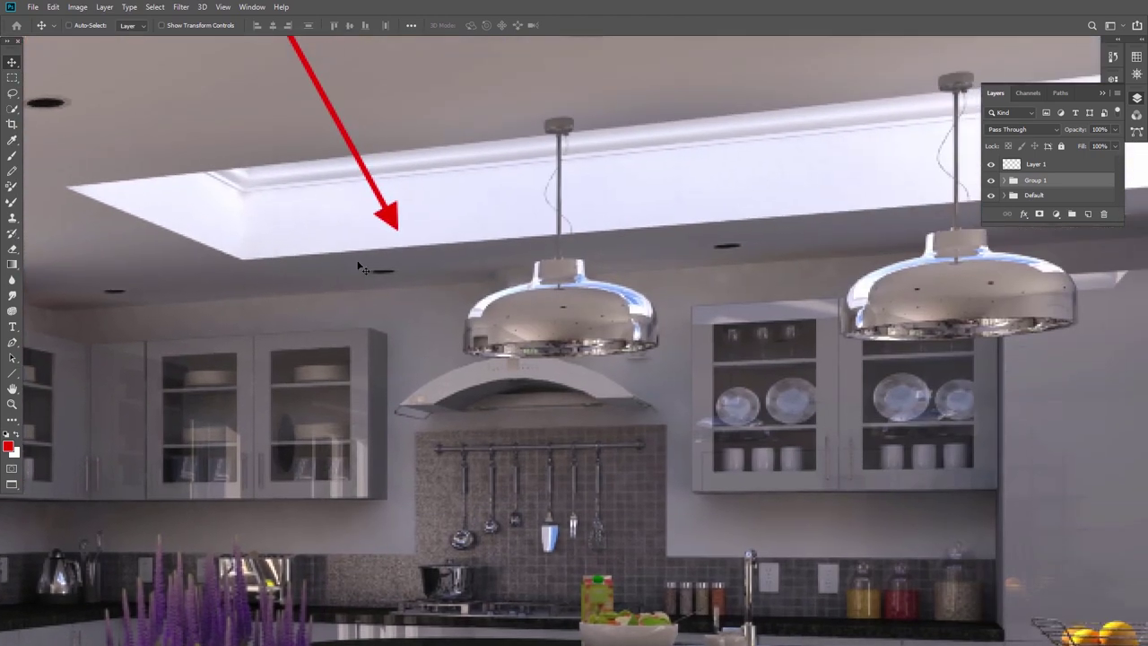
left_click(992, 182)
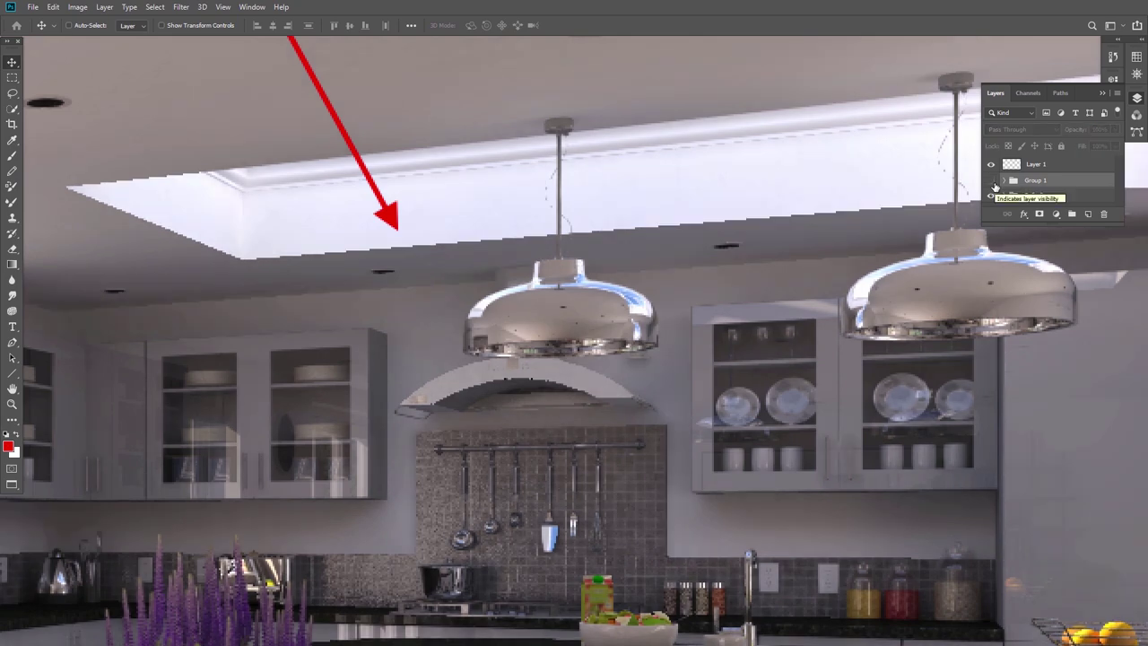
left_click(992, 181)
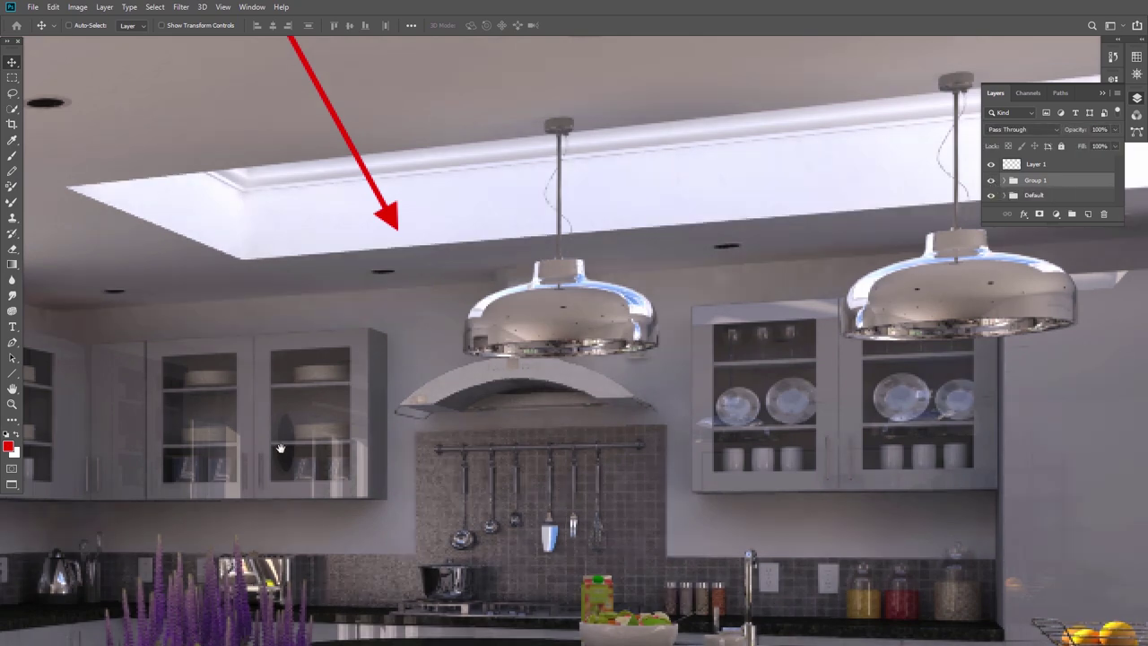
- Compare Fine AA and Default edges at the window blind and door frame, ending on Fine AA
left_click_drag(280, 449, 495, 364)
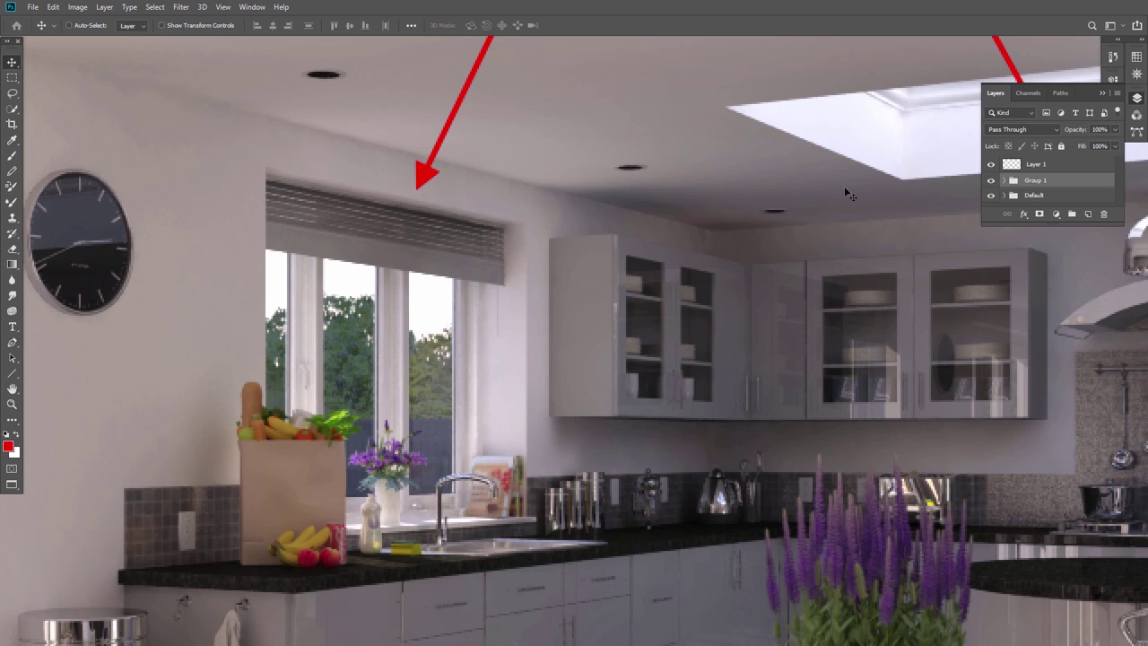
left_click(991, 184)
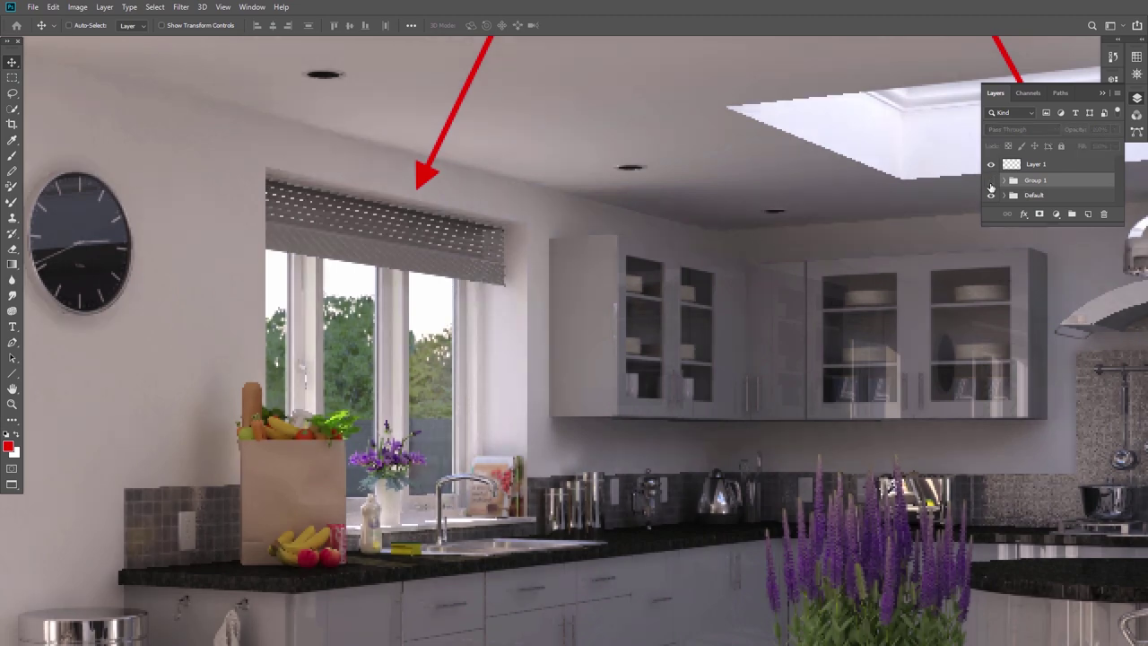
left_click(991, 180)
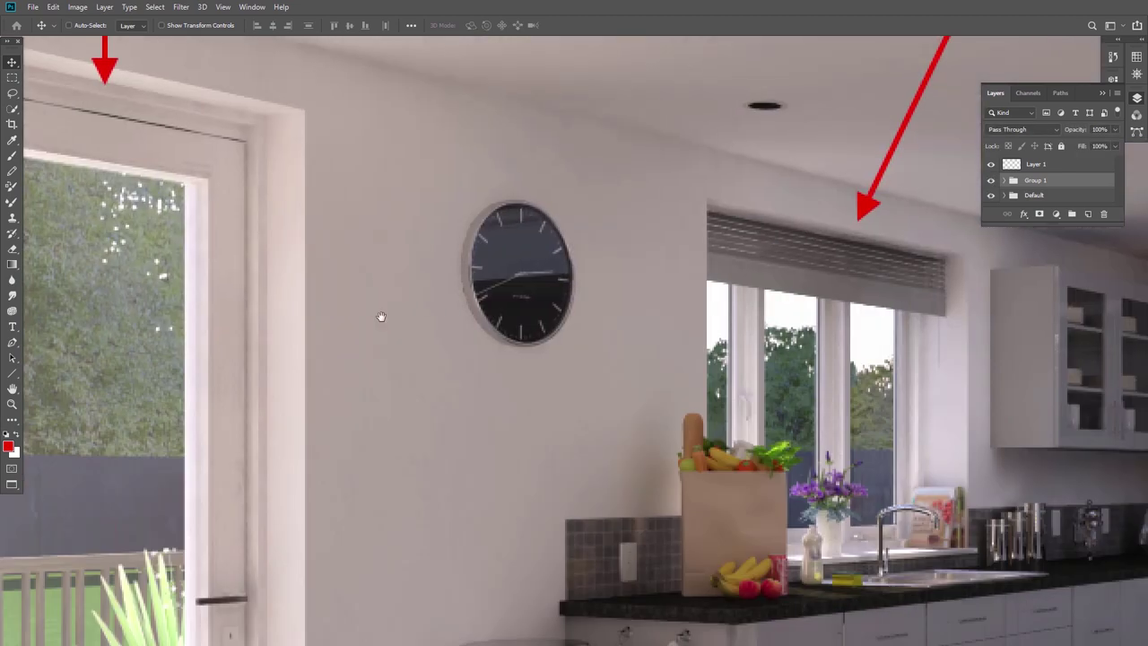
left_click_drag(381, 316, 825, 451)
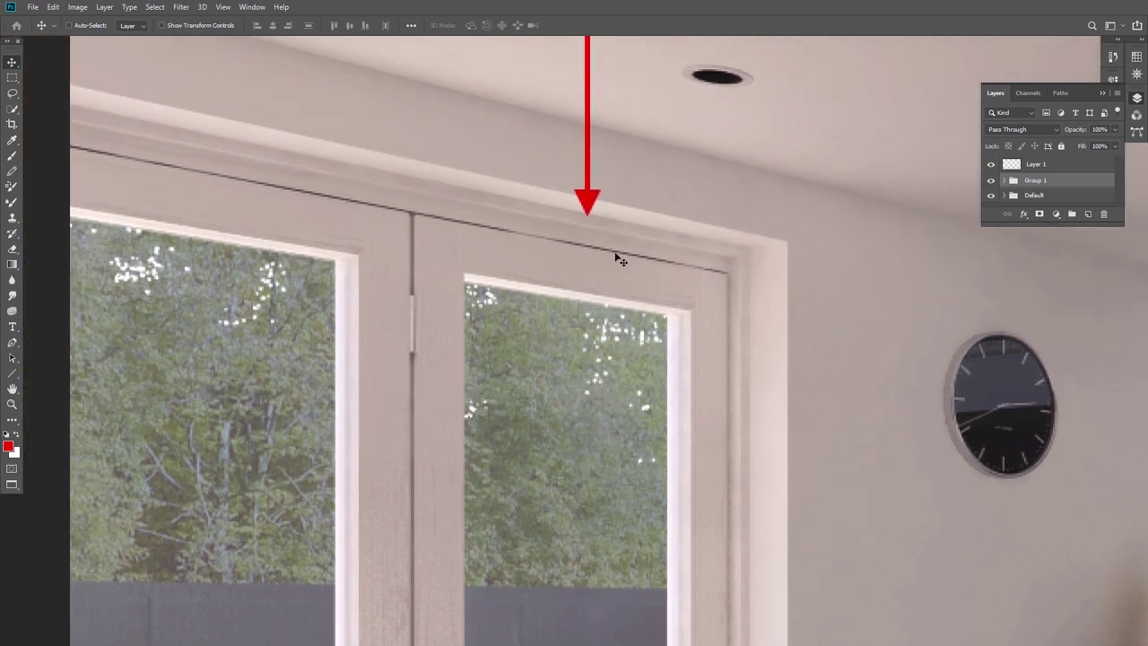
left_click(992, 182)
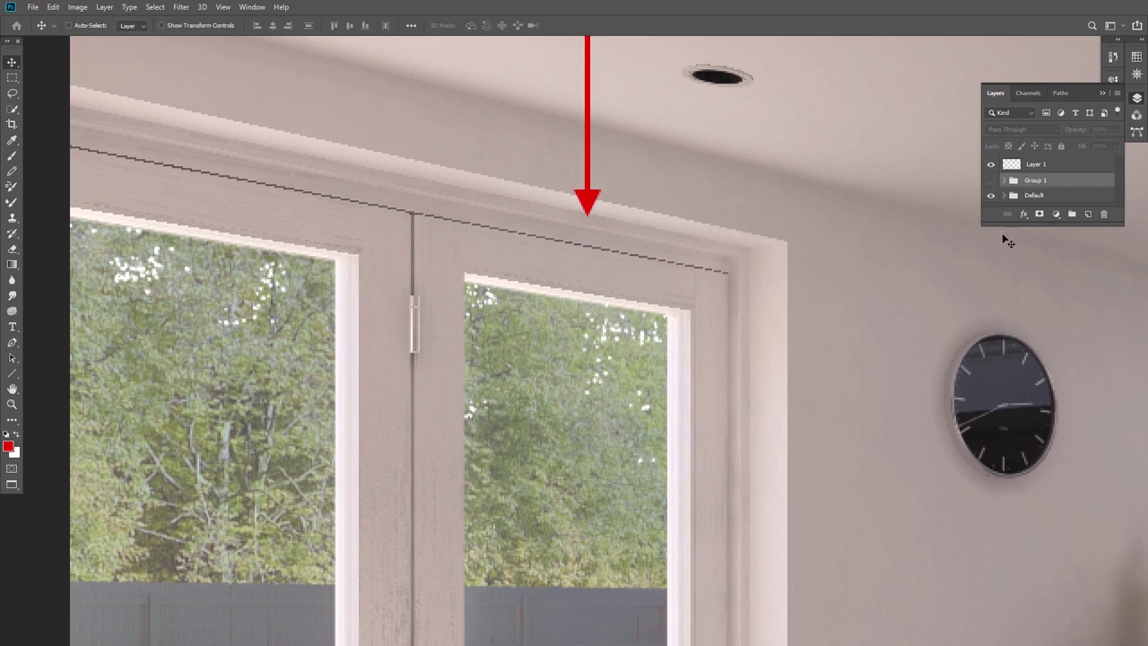
left_click(991, 181)
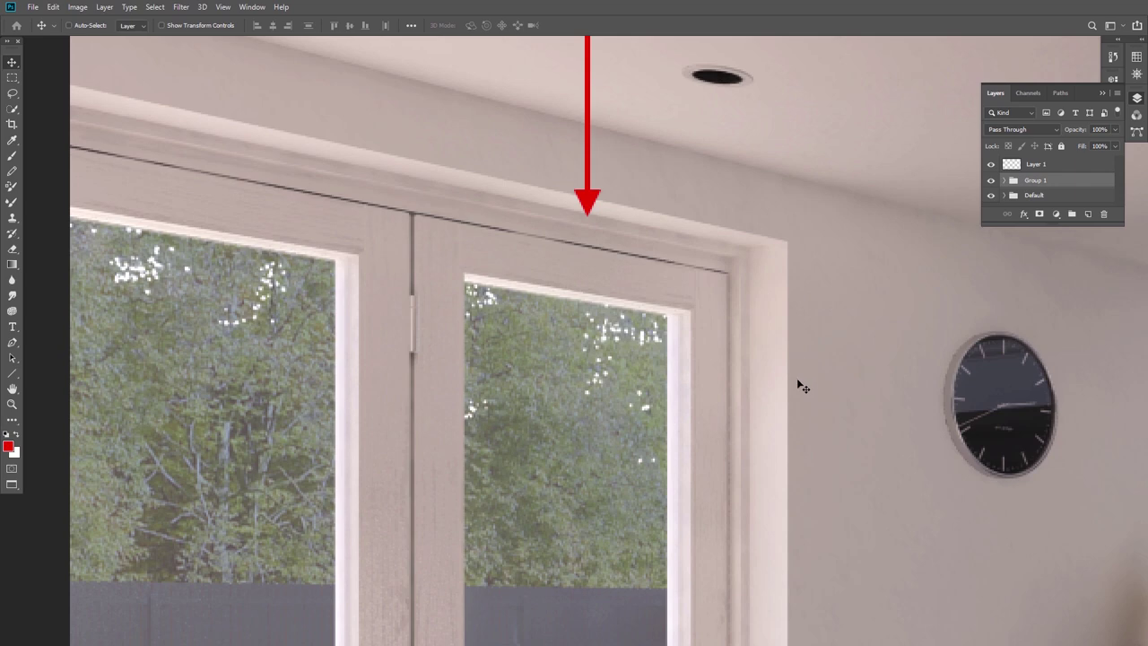
- Zoom out to the full kitchen image and flip Group 1 off and back on to Fine AA
key("ctrl+0")
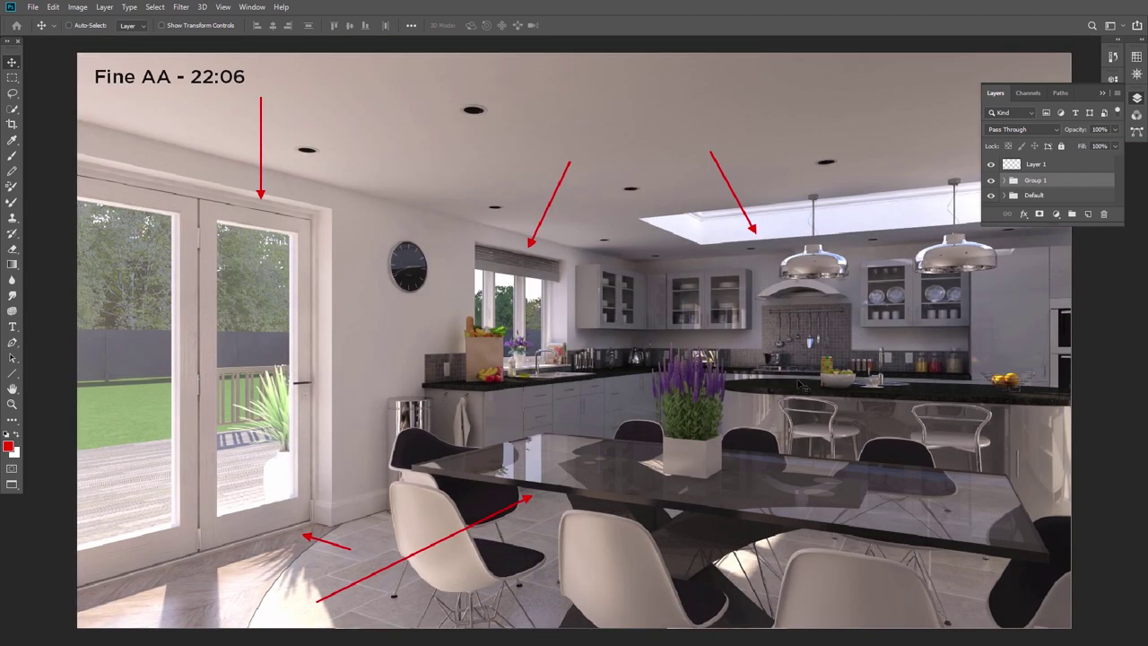
key("ctrl+minus")
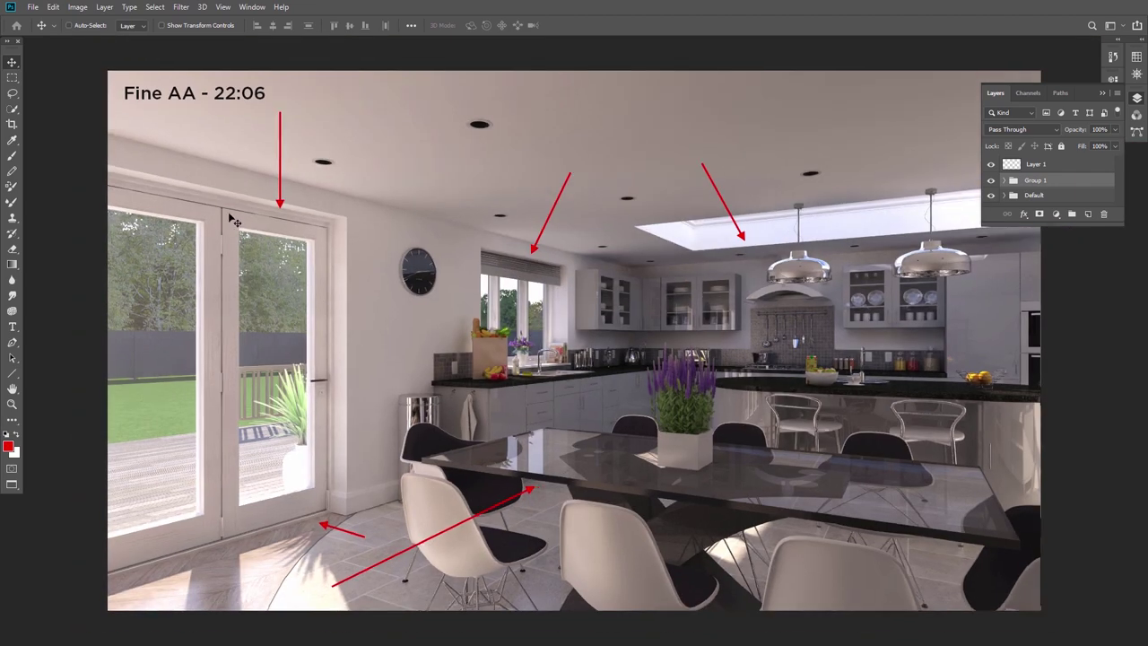
left_click(990, 180)
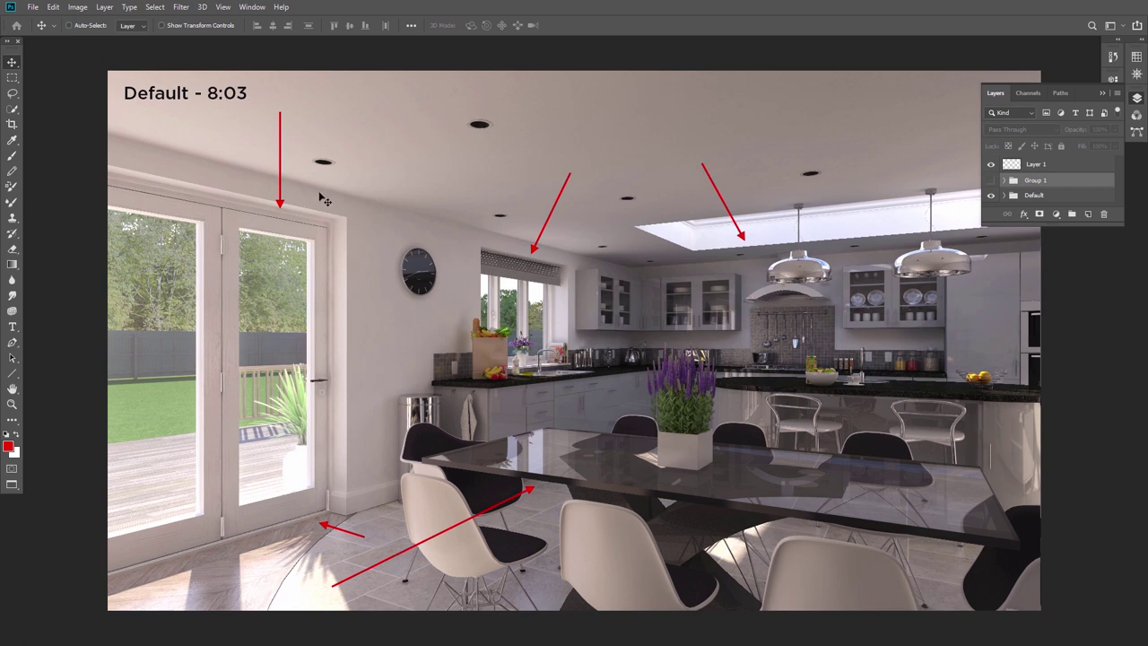
left_click(991, 180)
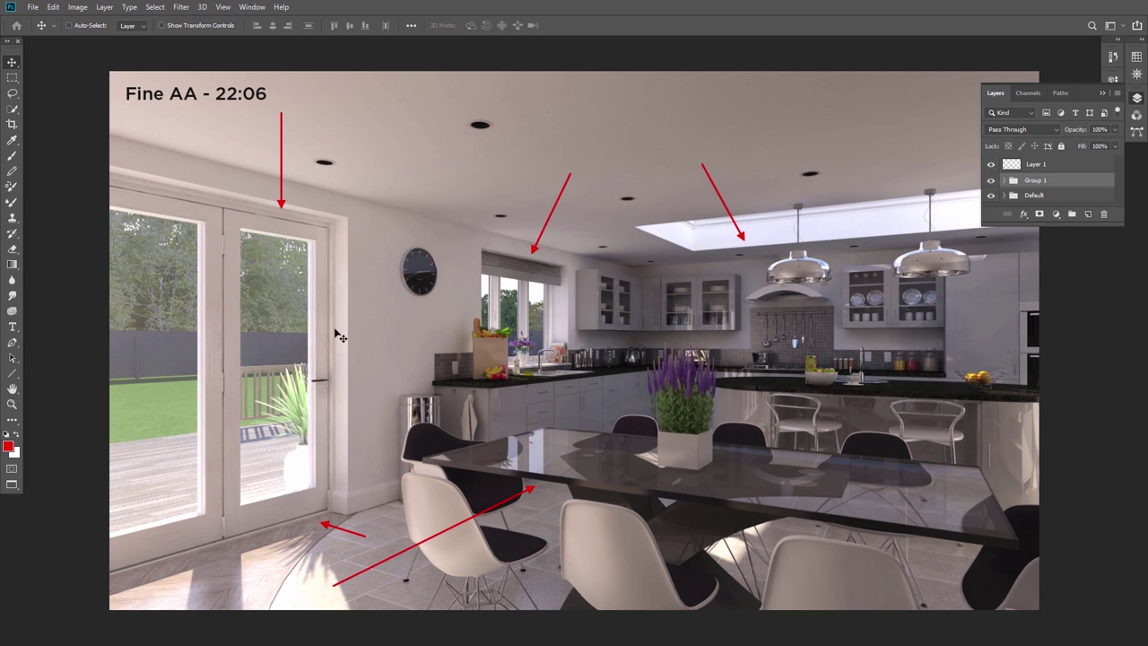
- Sample the door's material in Podium Material Properties and view its Edge smoothing options
key("alt+Tab")
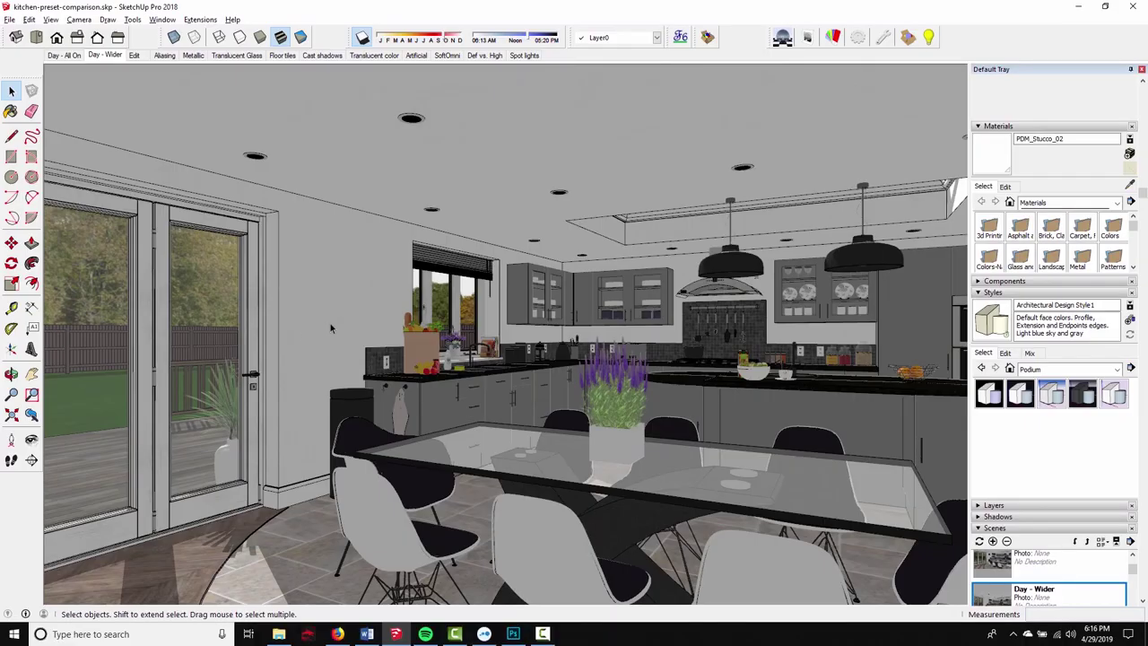
left_click(833, 37)
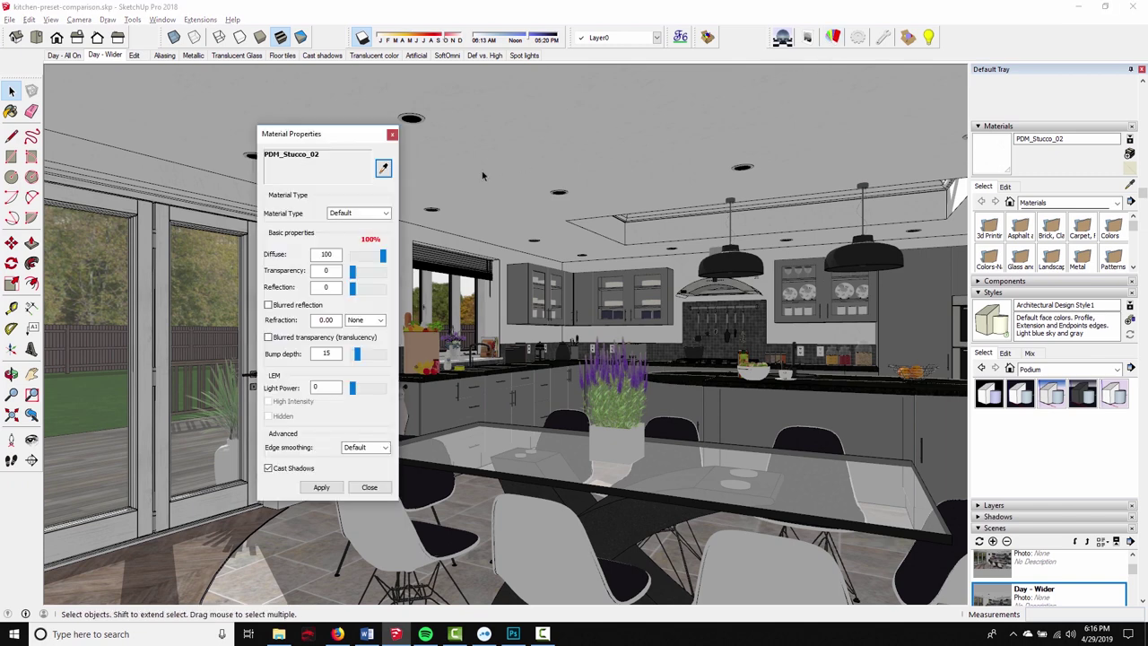
left_click(383, 168)
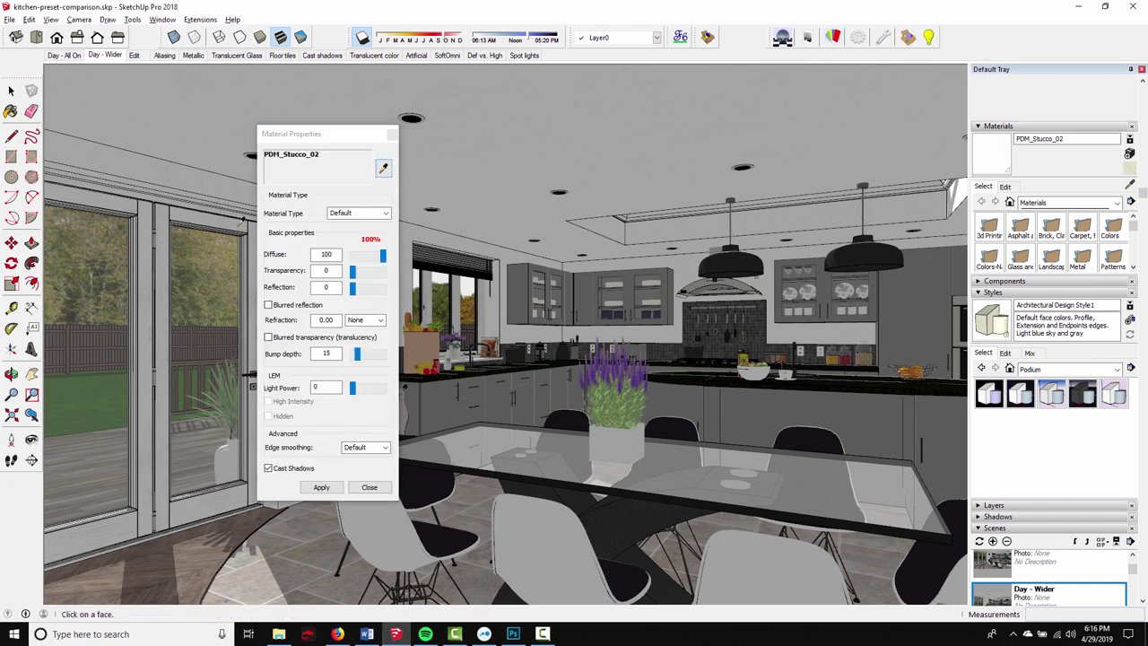
left_click(217, 216)
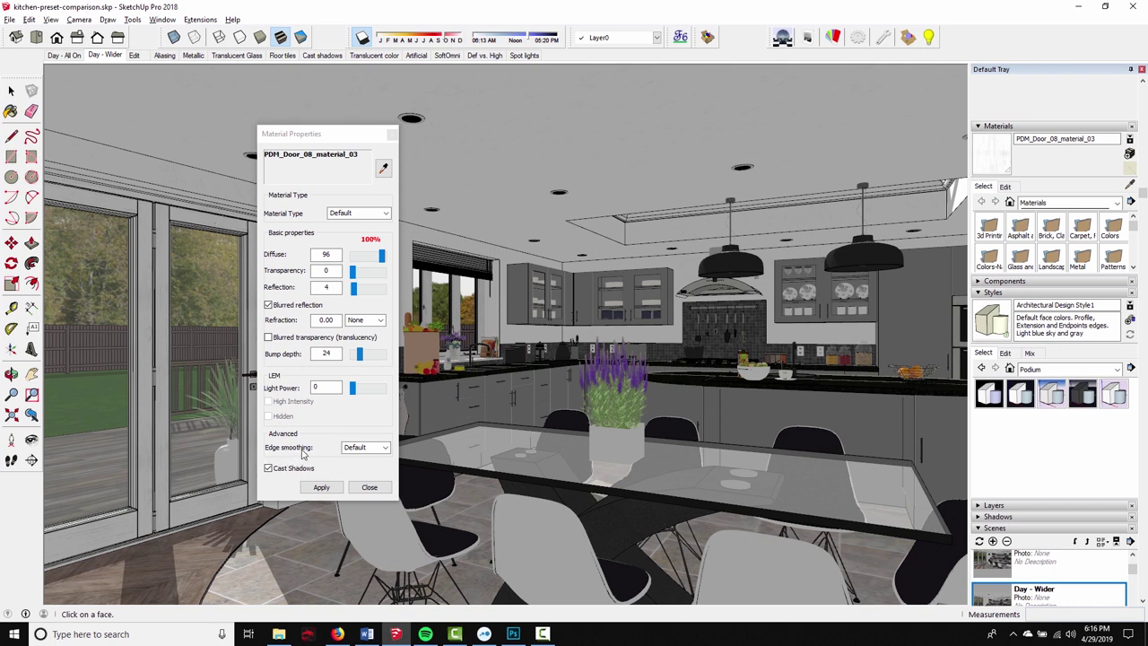
left_click(352, 447)
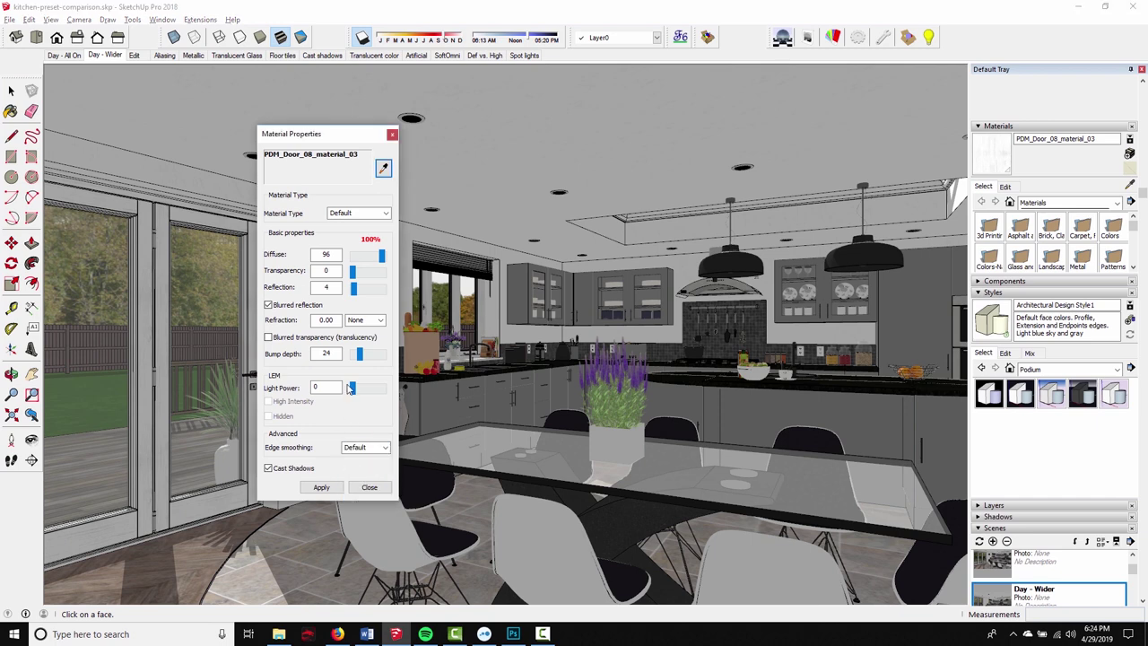
- Sample the ceiling's stucco material and the window frame's material
left_click(411, 184)
key("b")
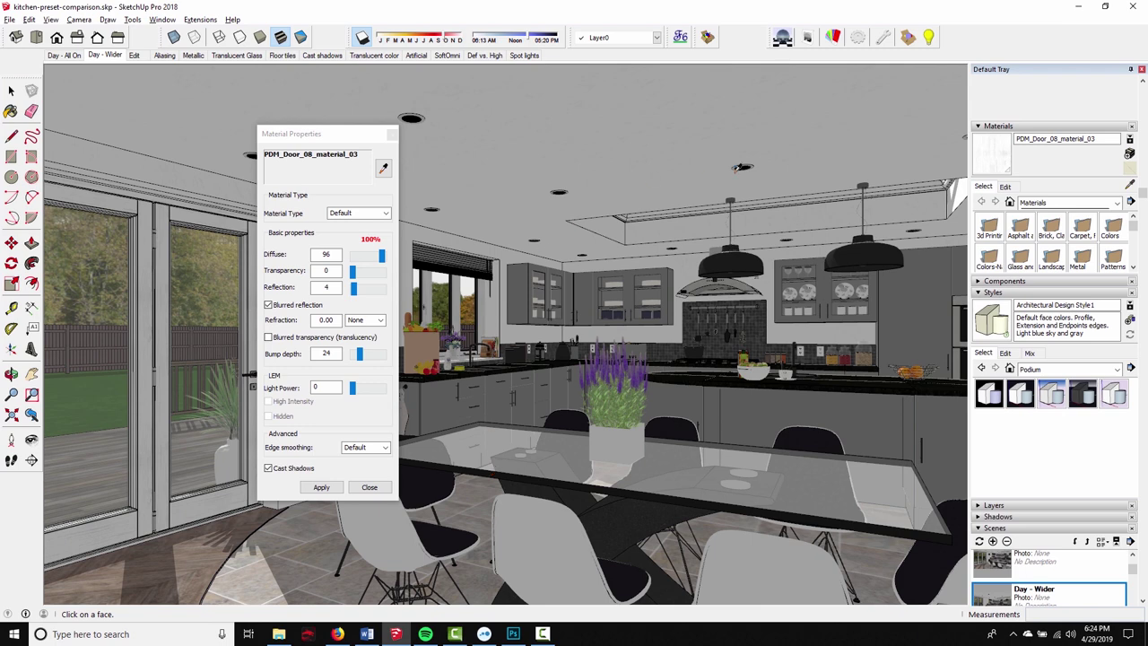
left_click(636, 185, "alt")
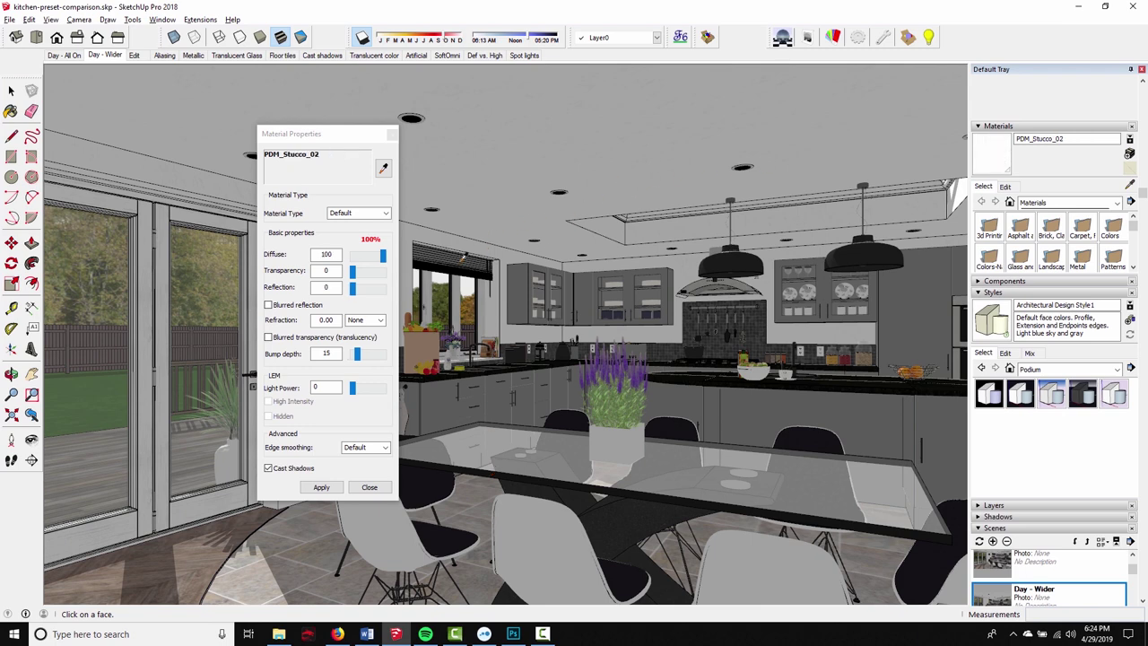
left_click(468, 259, "alt")
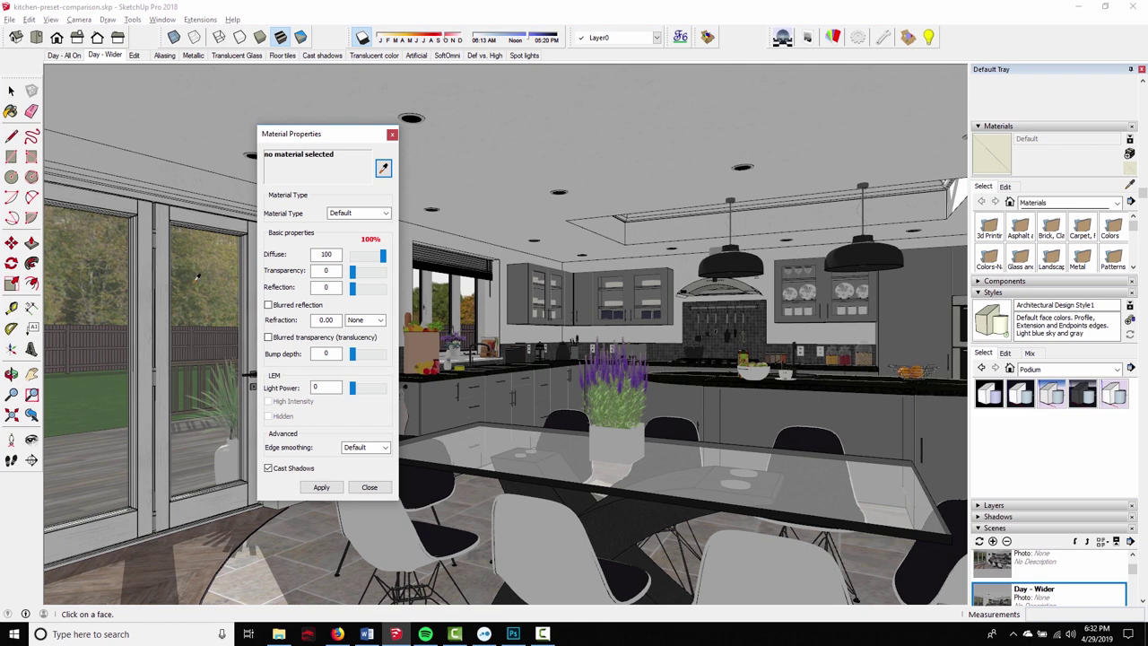
- In Photoshop, select areas at the door frame top and ceiling light, then view interior_high_2400.png
left_click(512, 635)
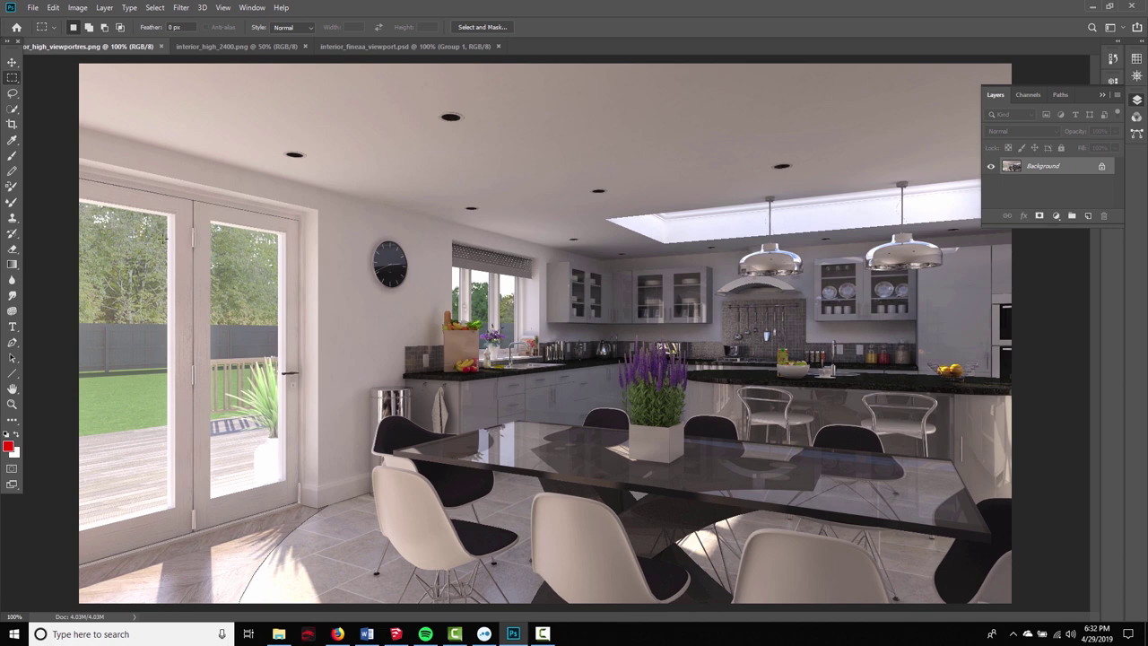
left_click_drag(164, 160, 359, 253)
left_click_drag(561, 161, 815, 258)
left_click(216, 48)
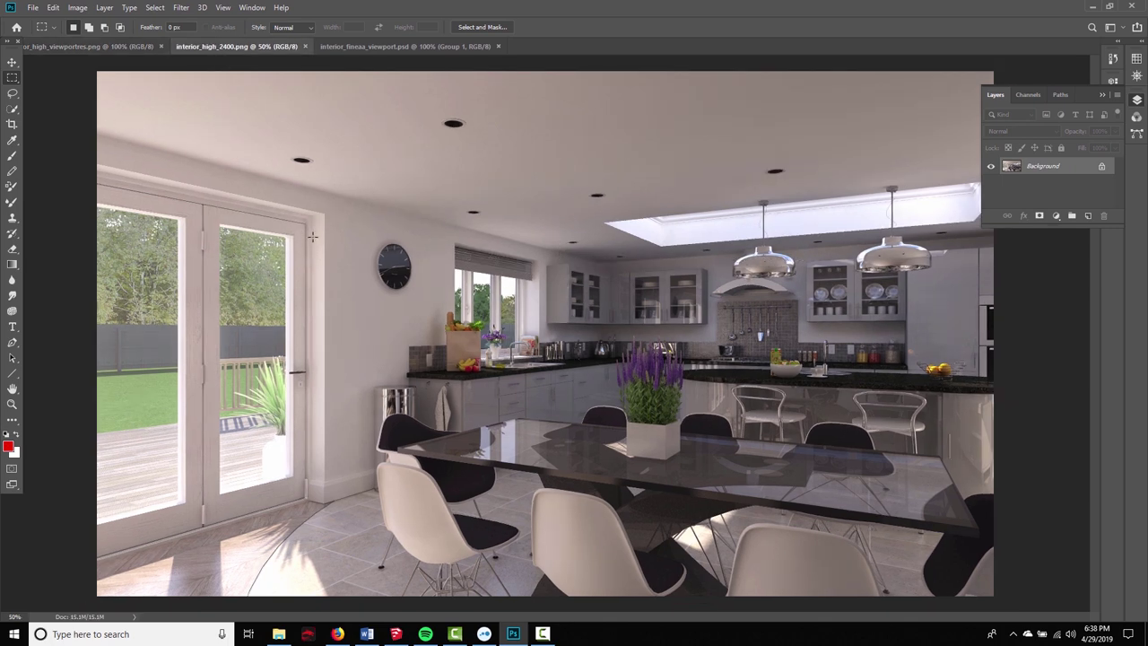